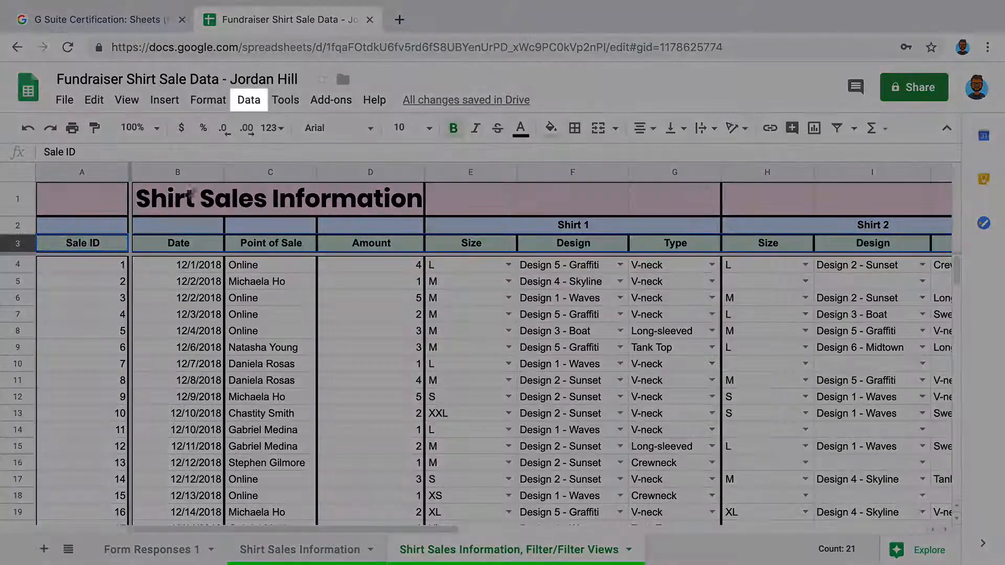
Create a filter on the header row and limit the Point of Sale column to the value Online
left_click(248, 103)
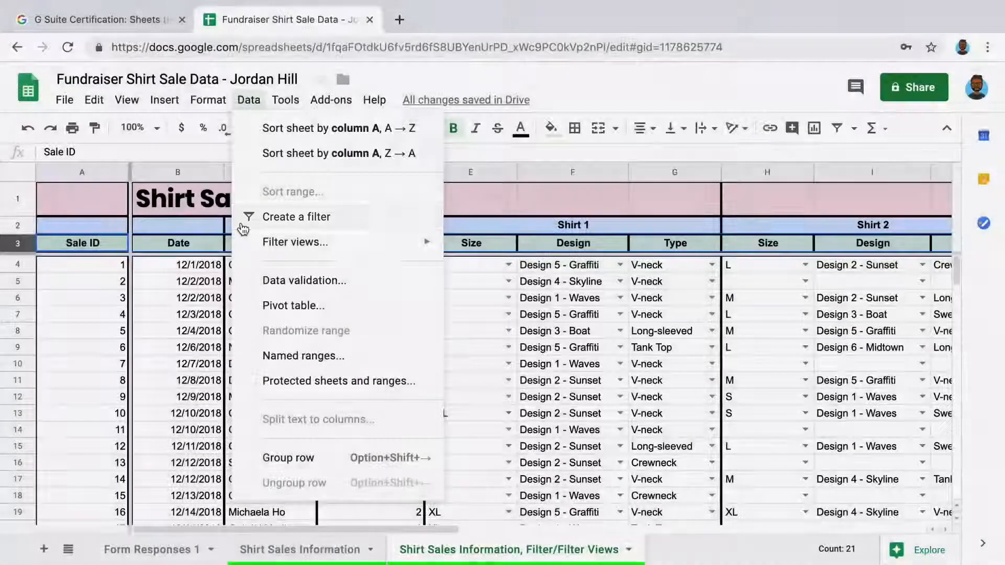
left_click(242, 227)
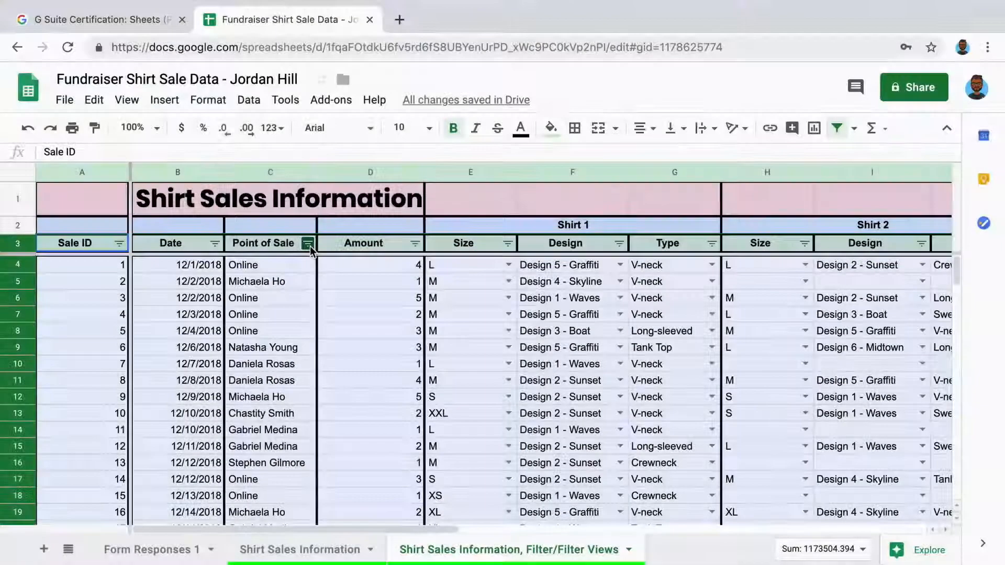
left_click(307, 243)
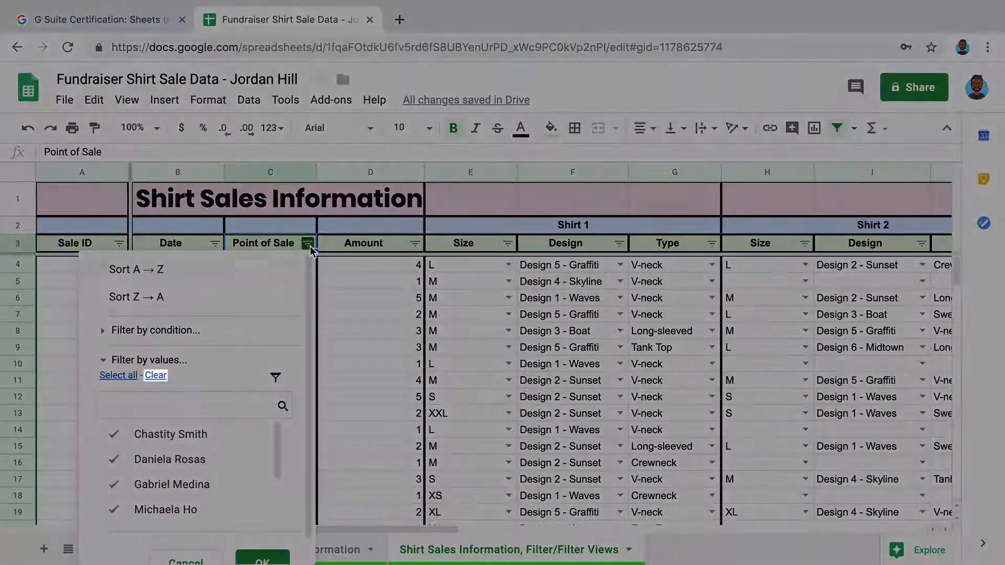
left_click(156, 376)
scroll(154, 461, "down", 3)
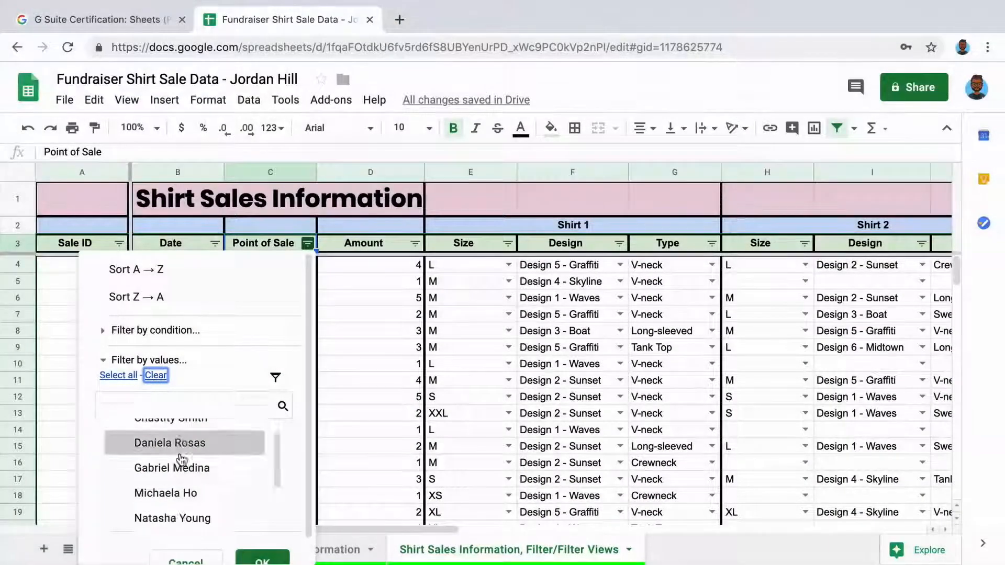
left_click(177, 487)
scroll(267, 556, "down", 1)
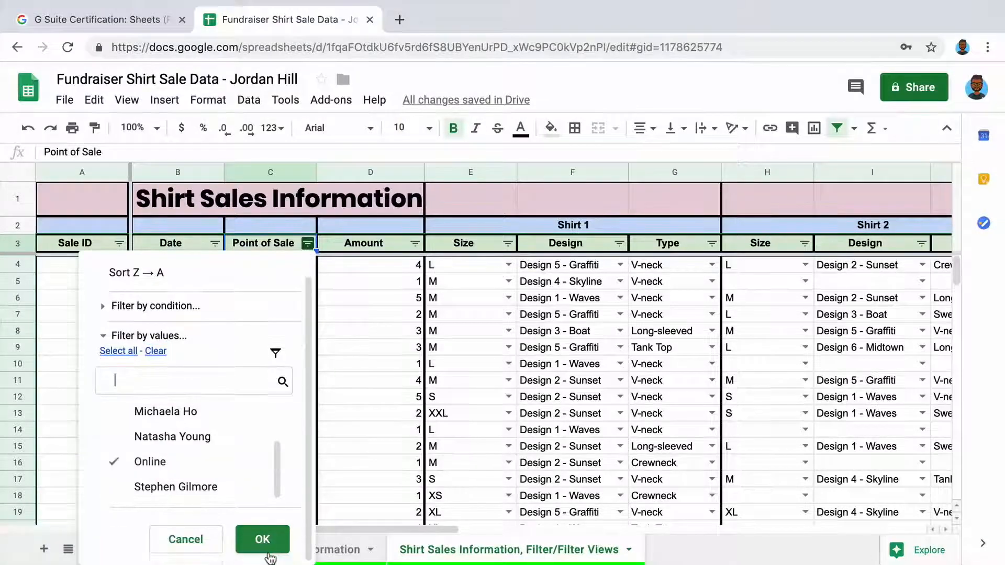
left_click(264, 540)
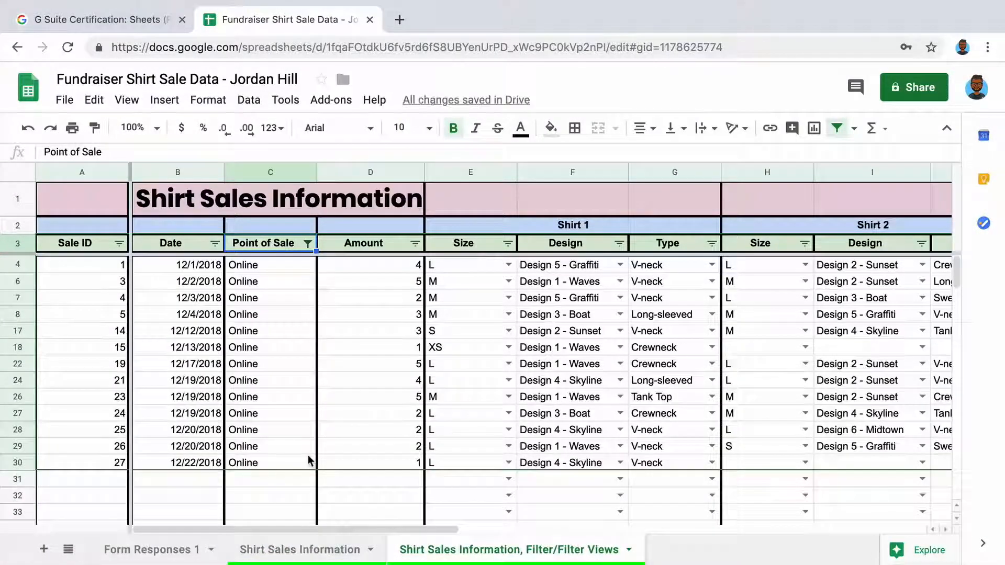
Add the salesperson of sale 11 to the values shown by the Point of Sale filter, alongside Online
left_click(309, 244)
left_click(173, 505)
scroll(172, 508, "down", 3)
scroll(255, 557, "down", 1)
left_click(260, 543)
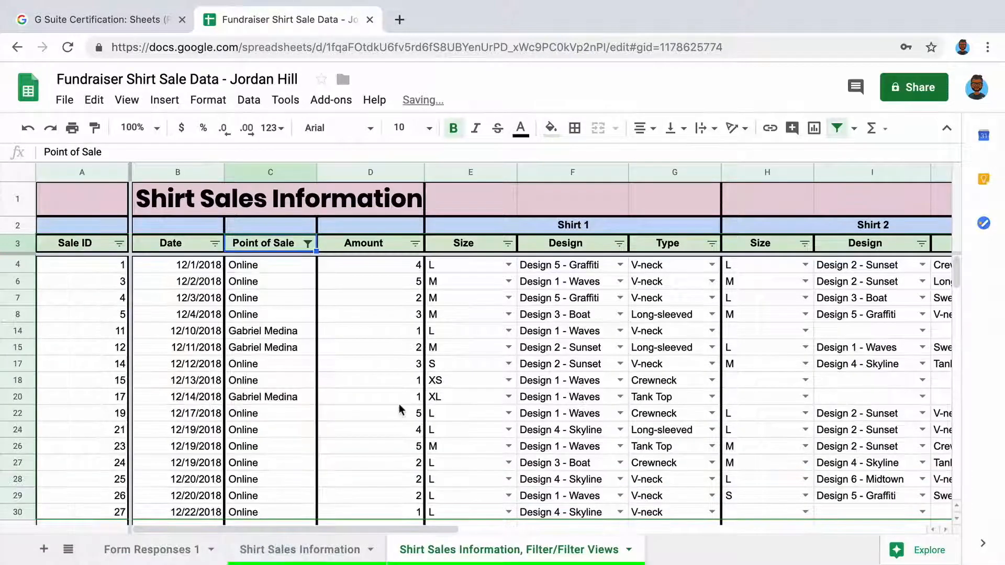
Reselect all values in the Point of Sale filter and apply it to show every sale
left_click(308, 244)
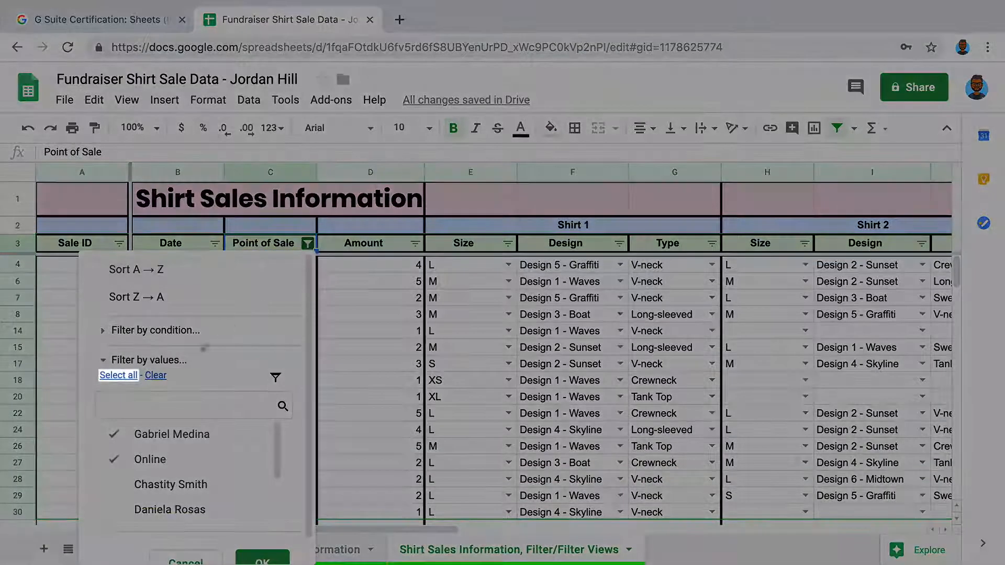
left_click(117, 376)
scroll(241, 411, "down", 1)
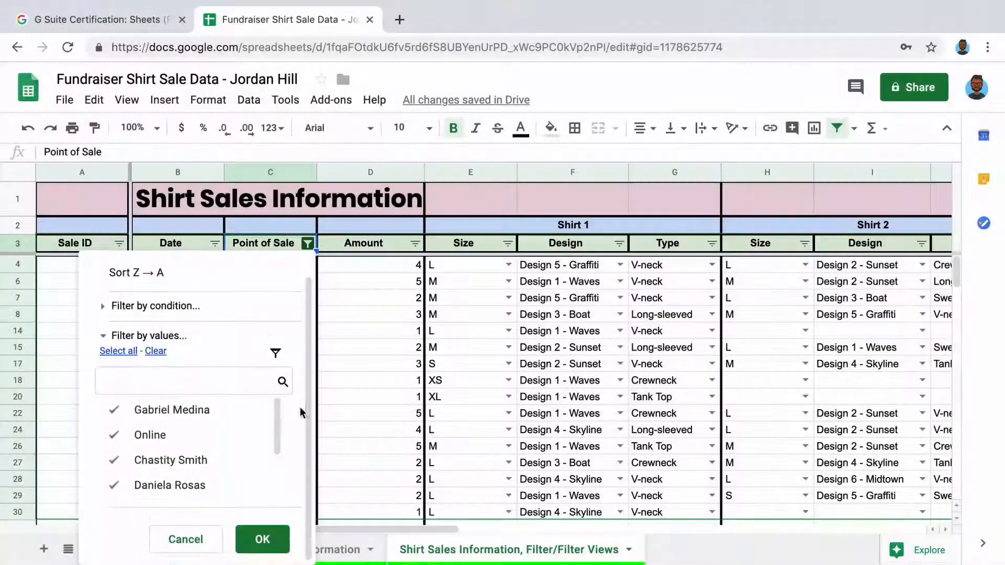
left_click(262, 540)
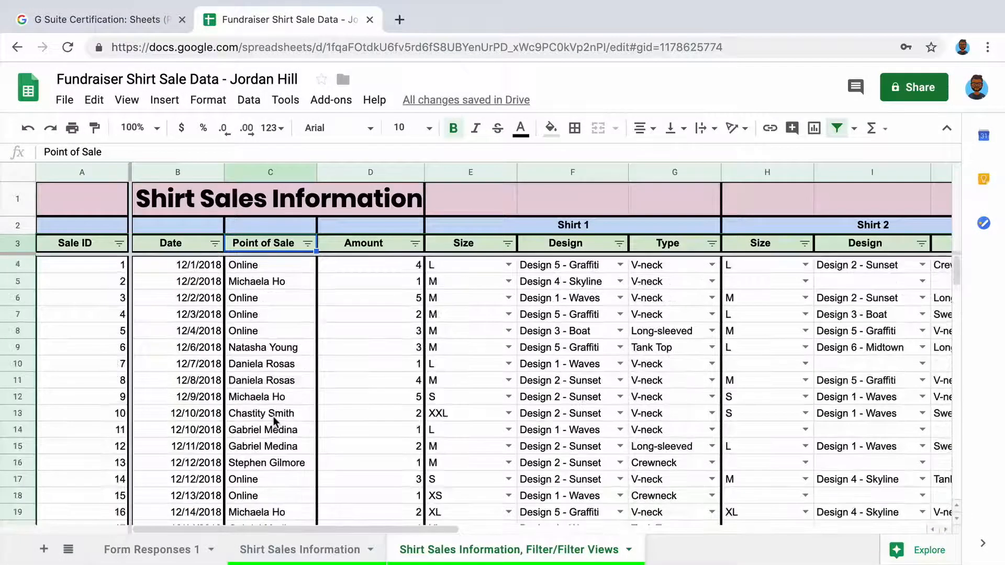
Filter the Point of Sale column by the condition Text contains "G"
left_click(308, 244)
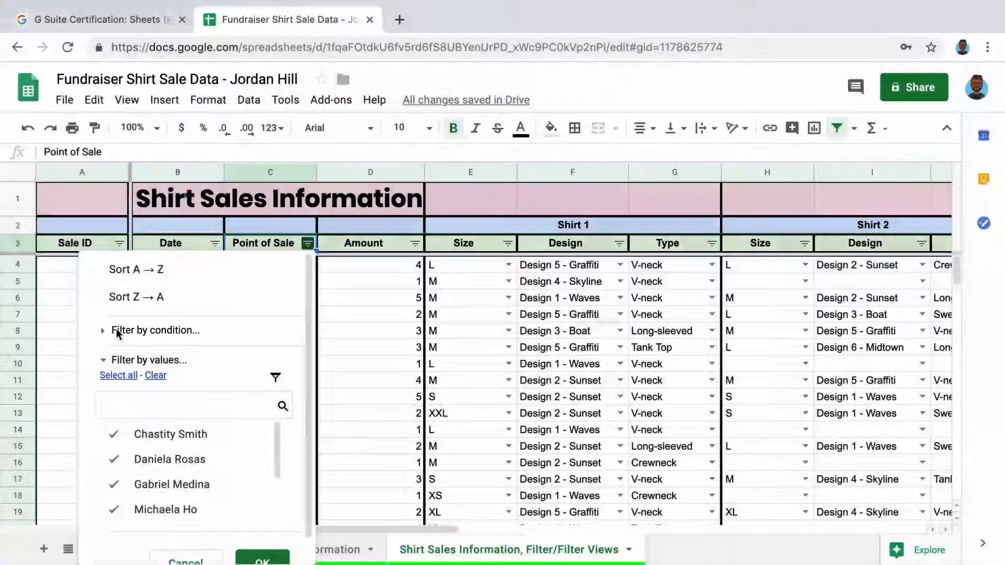
left_click(117, 330)
left_click(206, 360)
left_click_drag(249, 374, 249, 402)
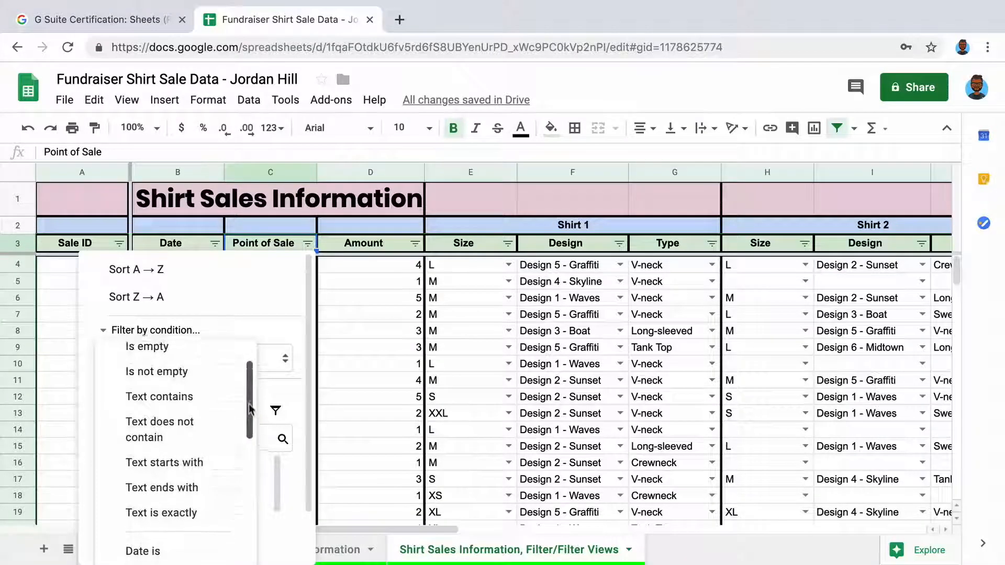
left_click(195, 401)
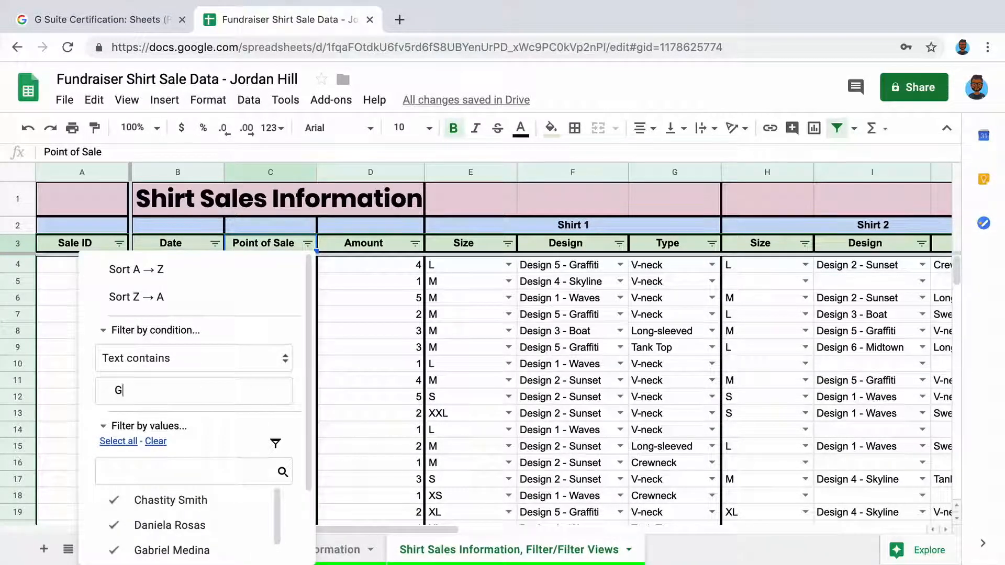
type("G")
scroll(260, 471, "down", 3)
left_click(260, 540)
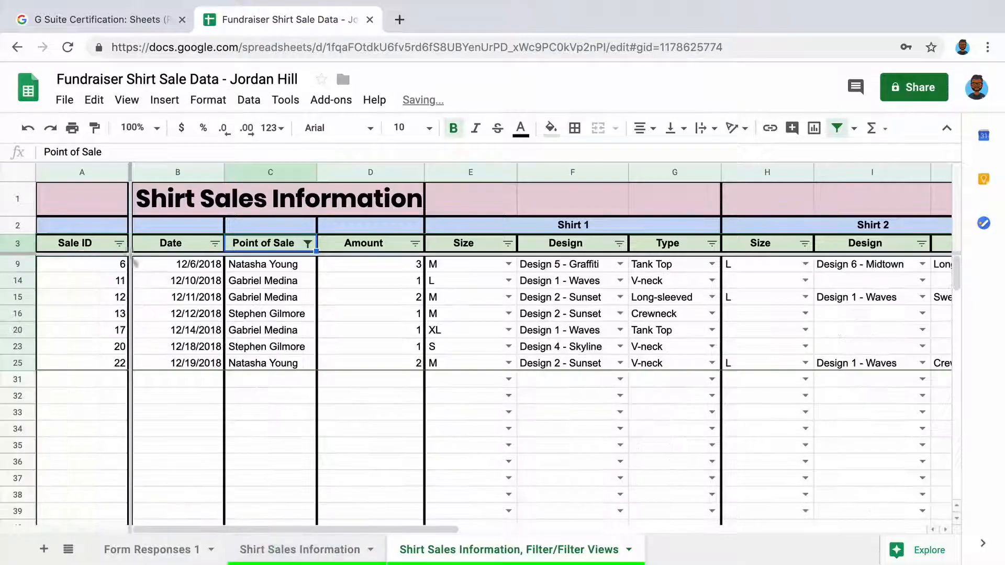
Filter the Sale ID column by the condition Greater than or equal to 10
left_click(119, 242)
left_click(154, 332)
left_click(157, 360)
scroll(197, 419, "down", 5)
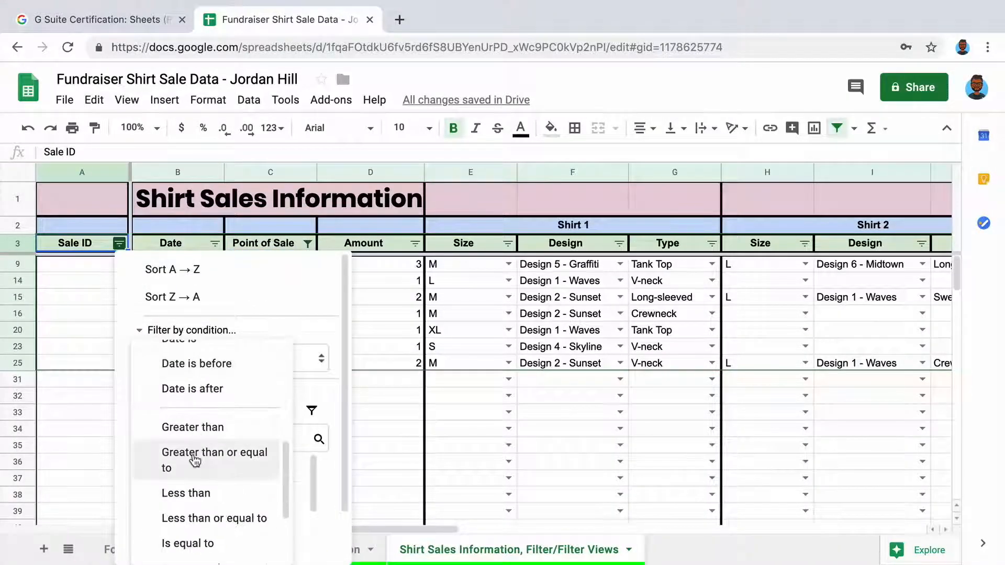
left_click(195, 460)
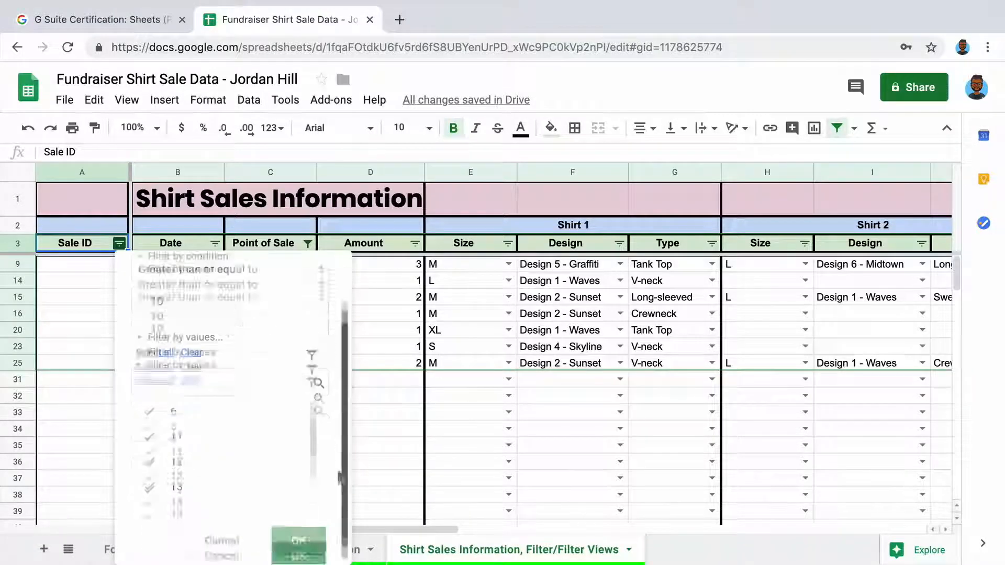
left_click(297, 546)
Filter the Design column under Shirt 2 by the condition Is not empty
left_click_drag(210, 529, 362, 516)
left_click(535, 243)
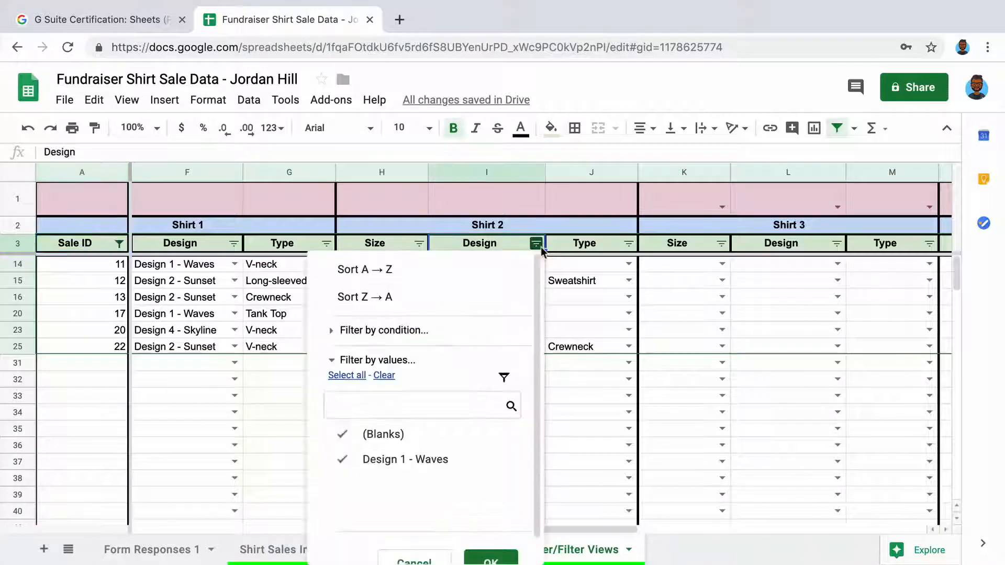
left_click(401, 331)
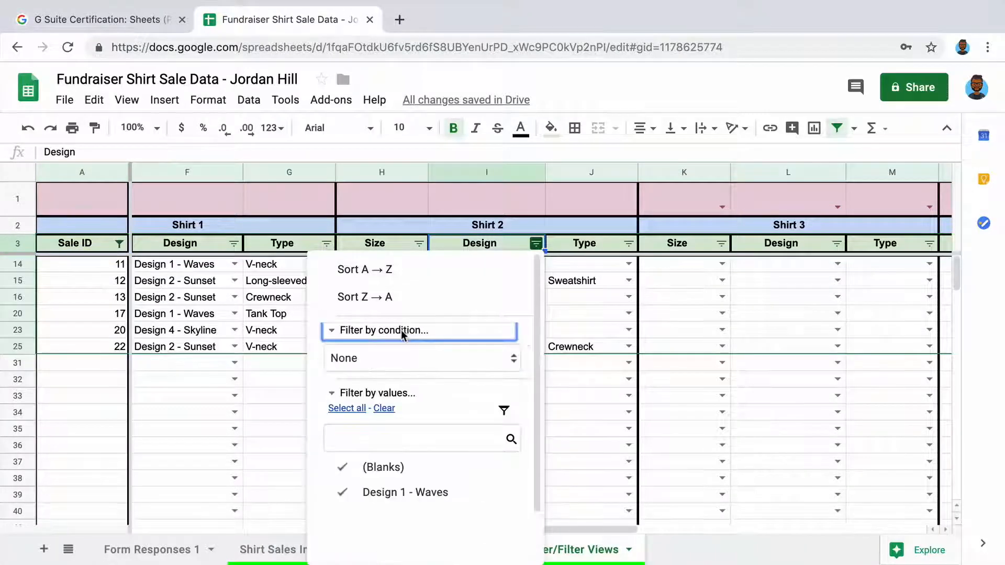
left_click(397, 359)
left_click(453, 423)
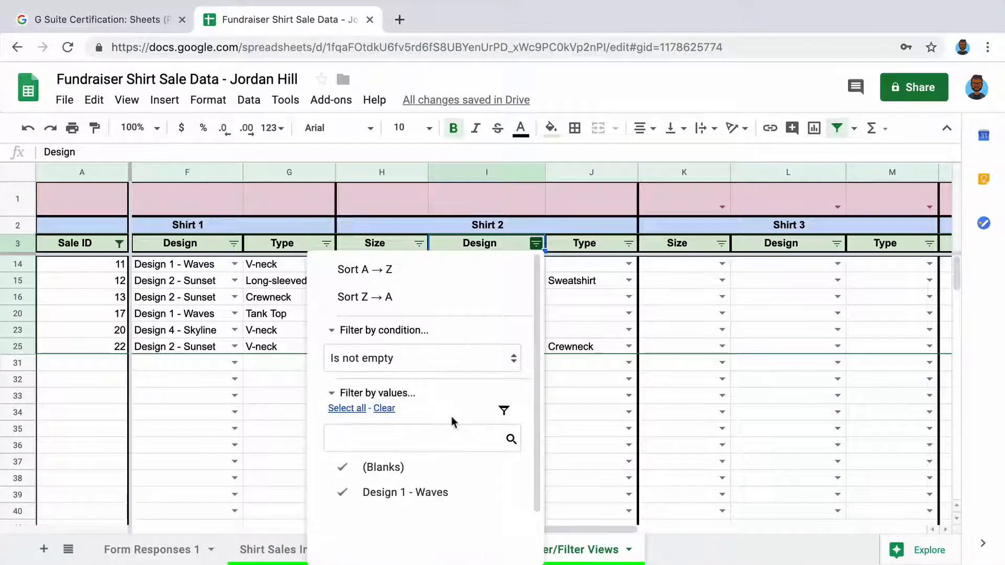
scroll(454, 421, "down", 2)
left_click(487, 539)
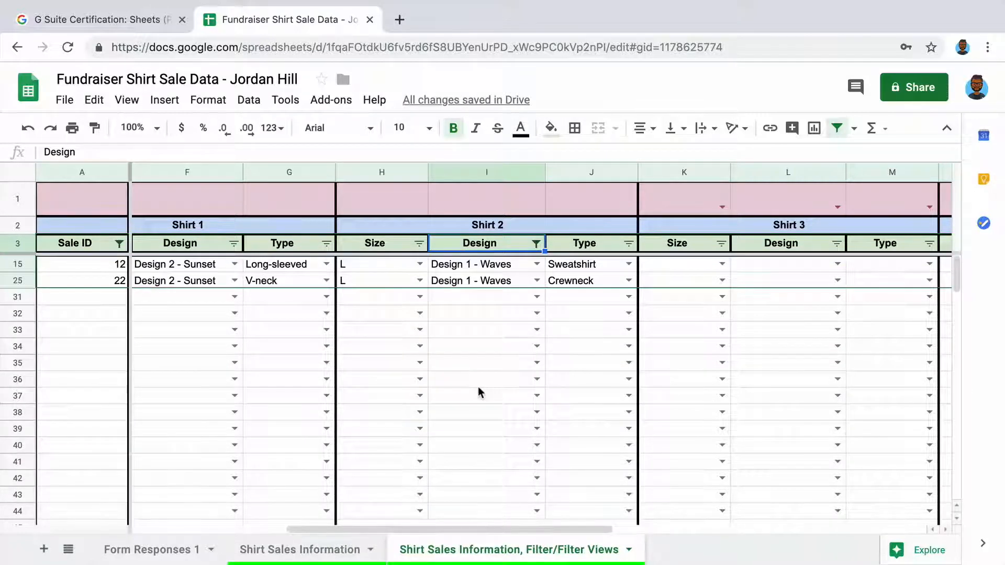
Reset the filter condition of the Shirt 2 Design column to None
left_click(536, 244)
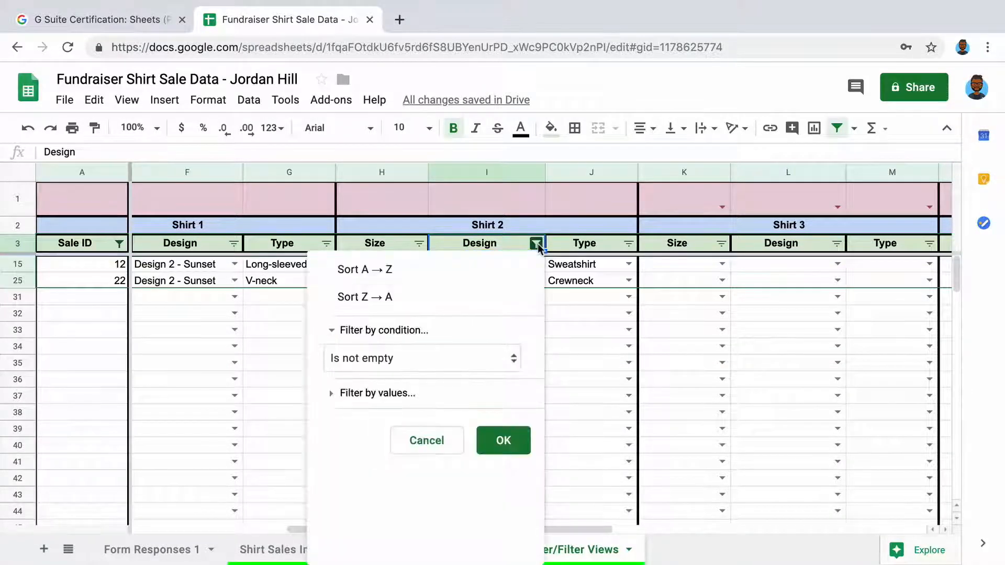
left_click(364, 358)
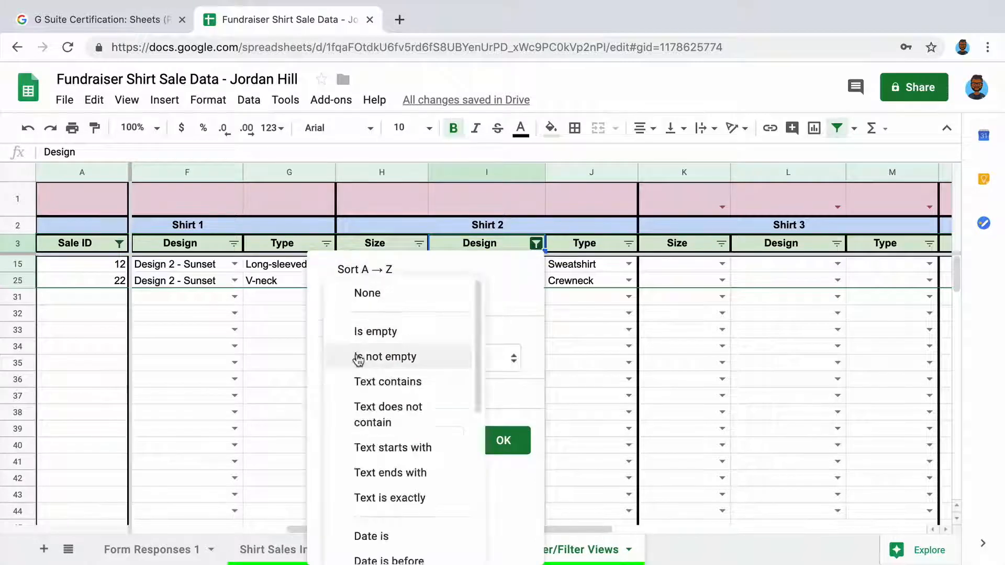
left_click(377, 297)
left_click(500, 441)
Reset the filter condition of the Sale ID column to None and apply it
left_click(119, 244)
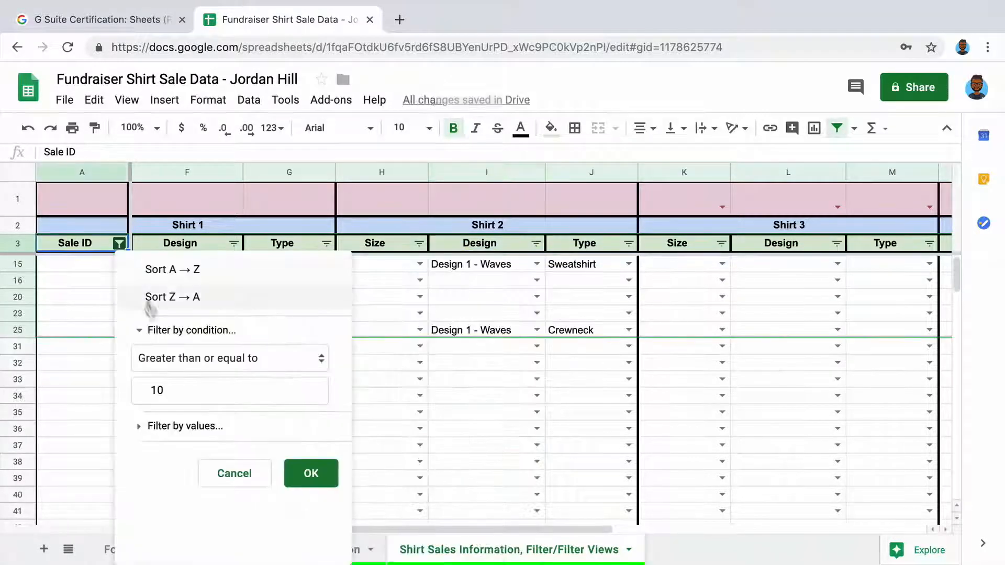
left_click(162, 357)
left_click(173, 79)
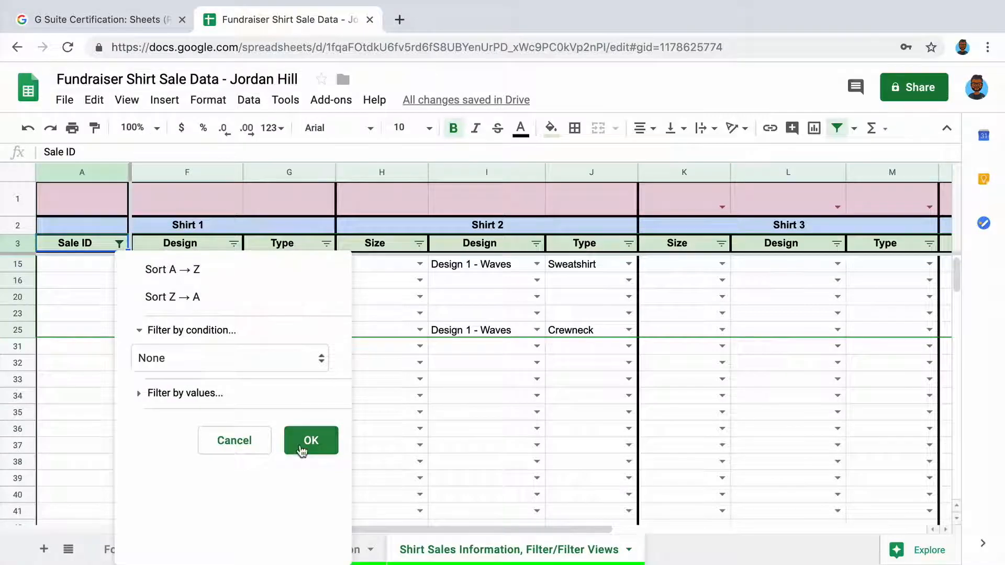
left_click(188, 393)
left_click(296, 539)
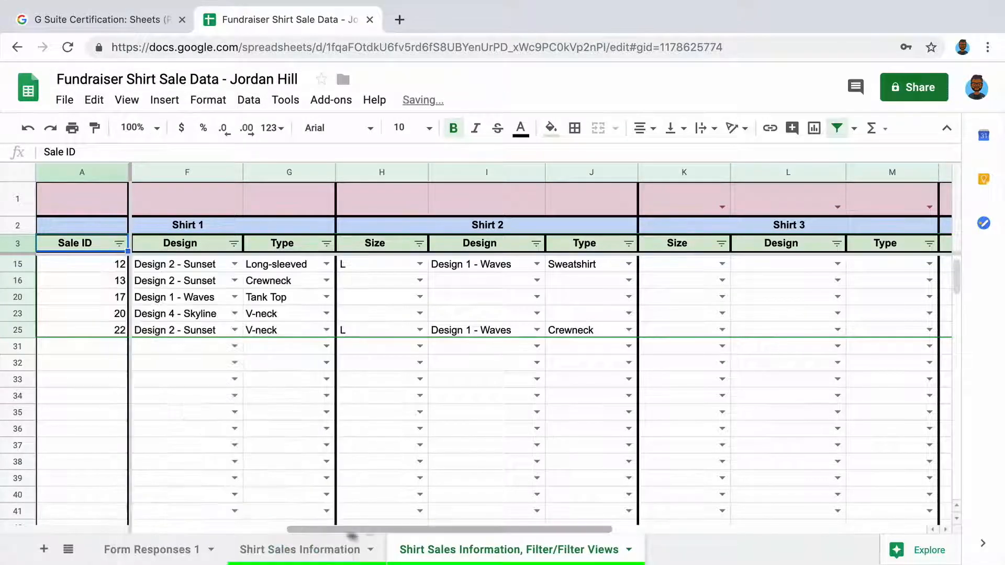
Reset the filter condition of the Point of Sale column to None
left_click(308, 244)
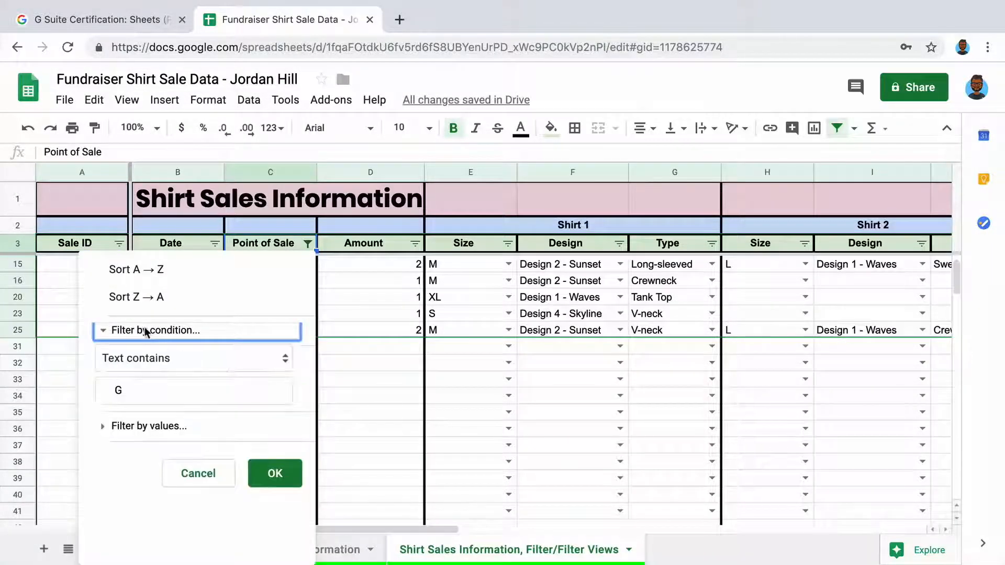
left_click(141, 358)
left_click(138, 267)
left_click(270, 441)
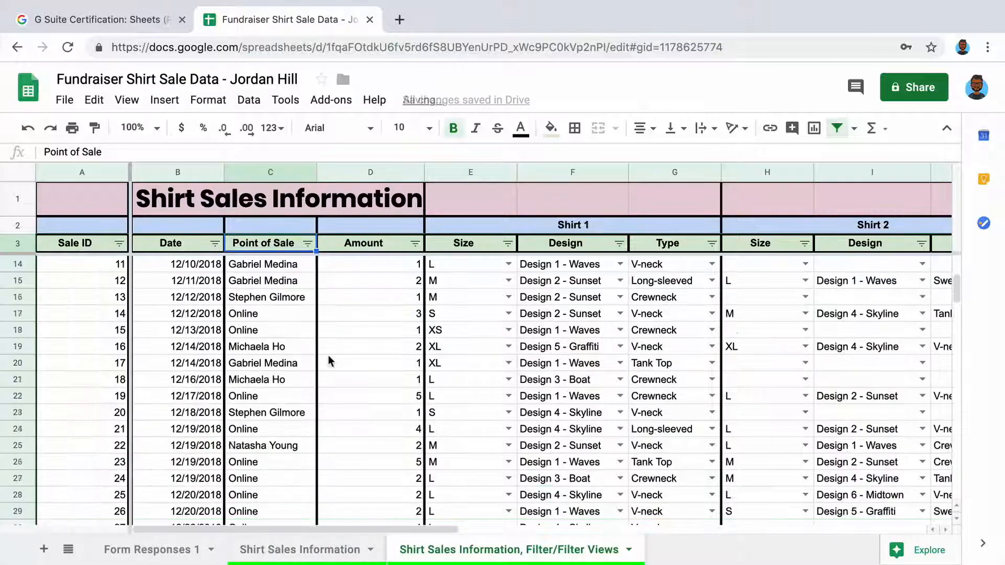
Filter the Design column under Shirt 1 to show only the value Design 1 - Waves
left_click(619, 243)
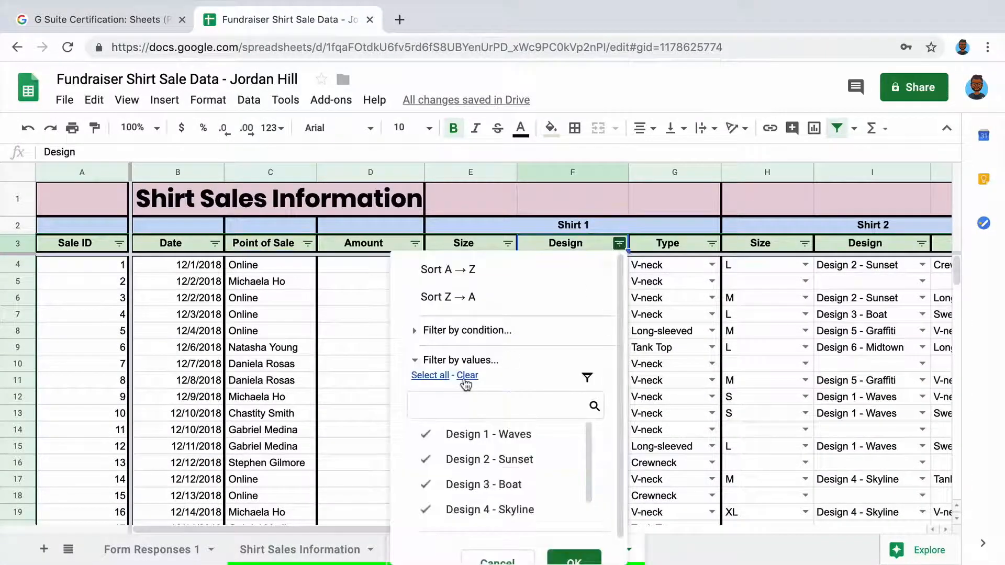
left_click(426, 435)
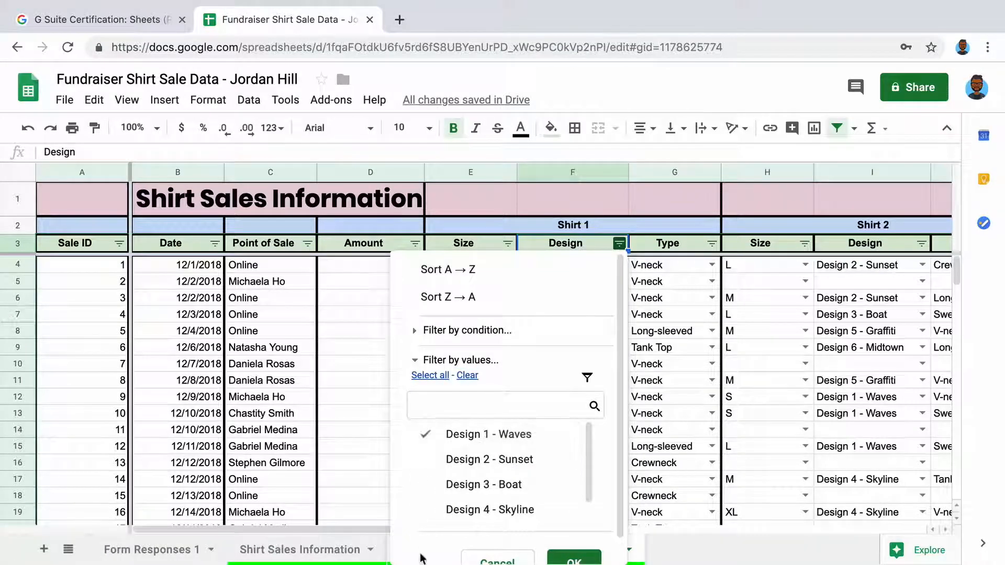
scroll(426, 545, "down", 1)
left_click(574, 540)
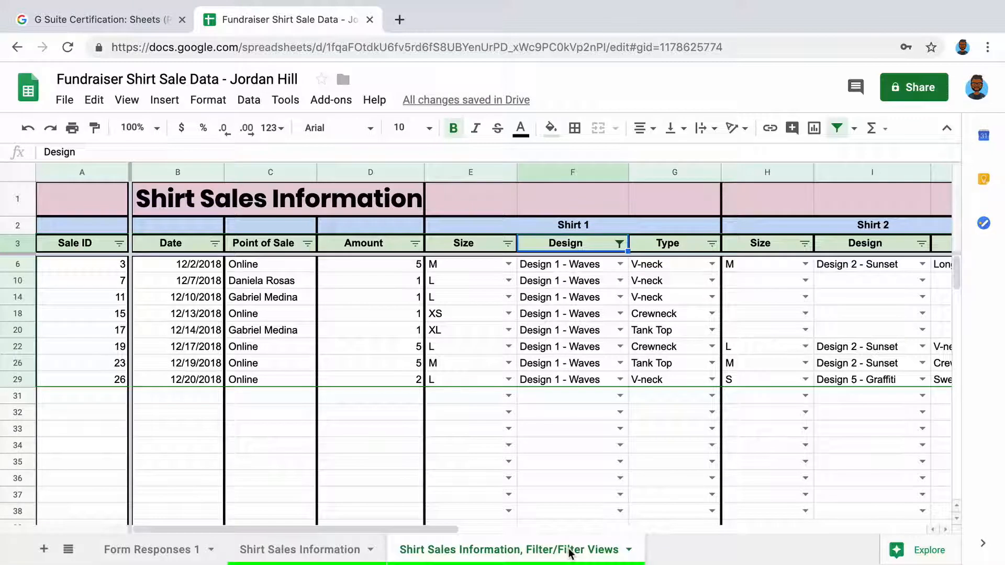
Filter the Type column under Shirt 1 to show only the value Tank Top
left_click(711, 244)
left_click(545, 460)
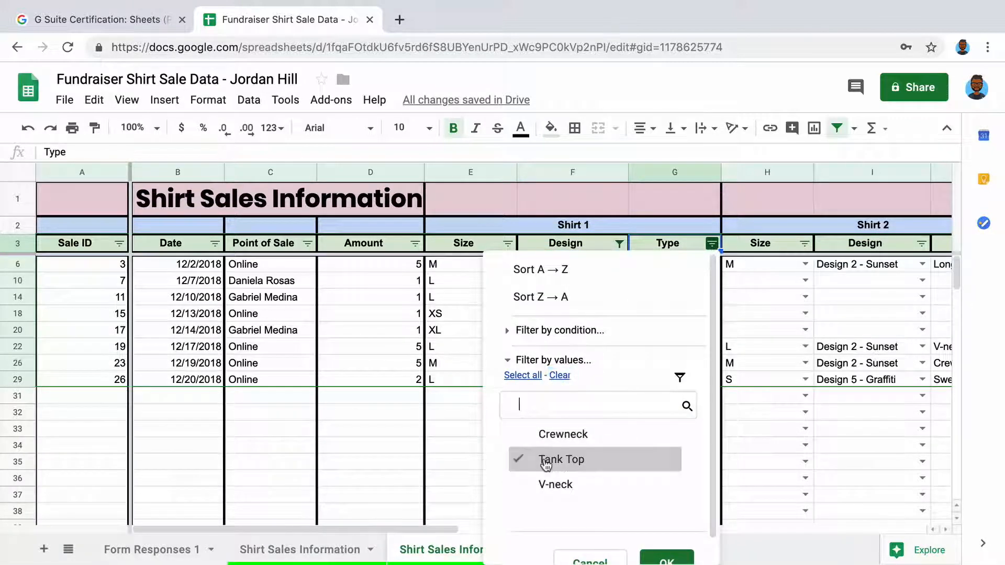
scroll(518, 539, "down", 1)
left_click(658, 541)
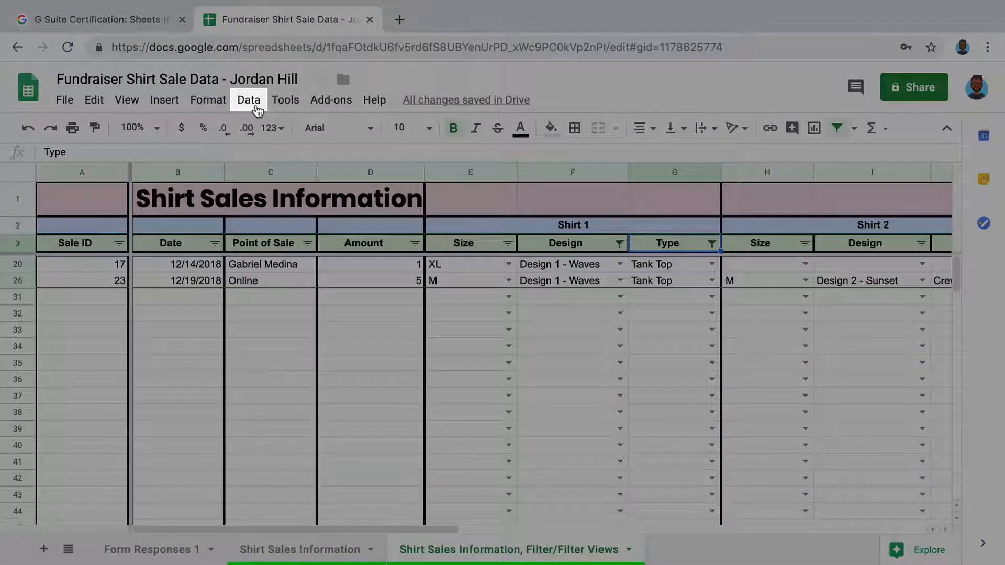
Turn off the sheet's filter and select the whole header row 3
left_click(250, 101)
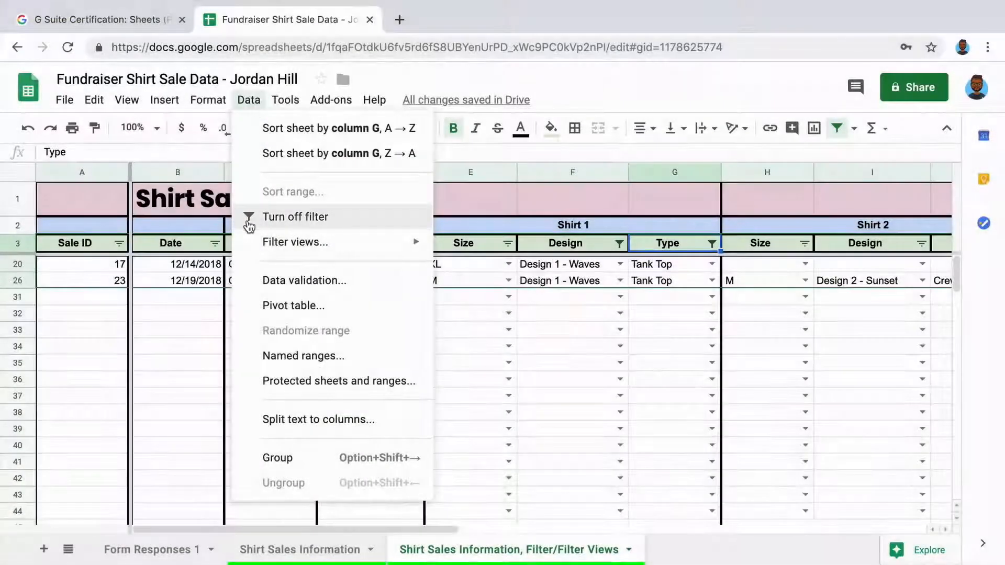
left_click(249, 220)
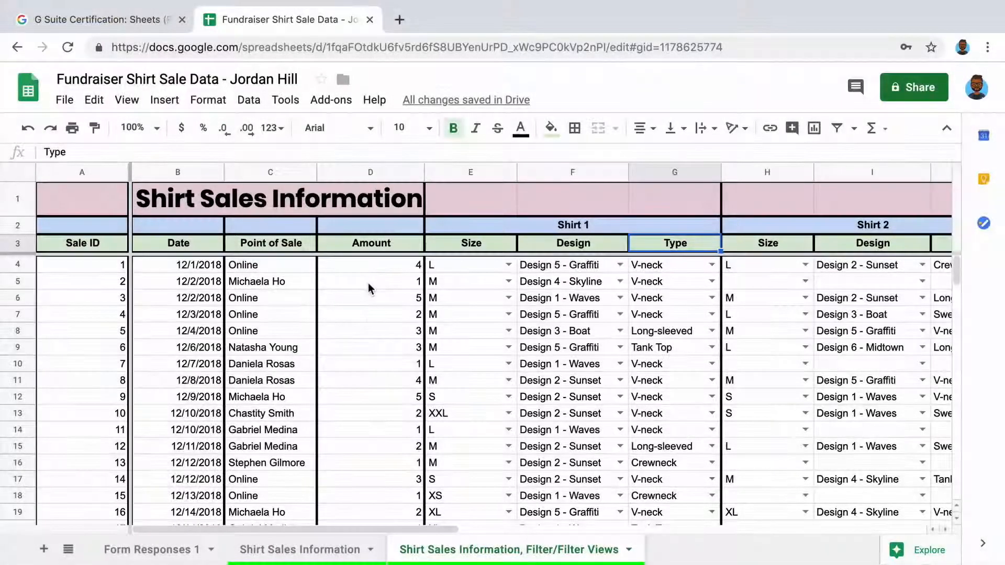
left_click(22, 243)
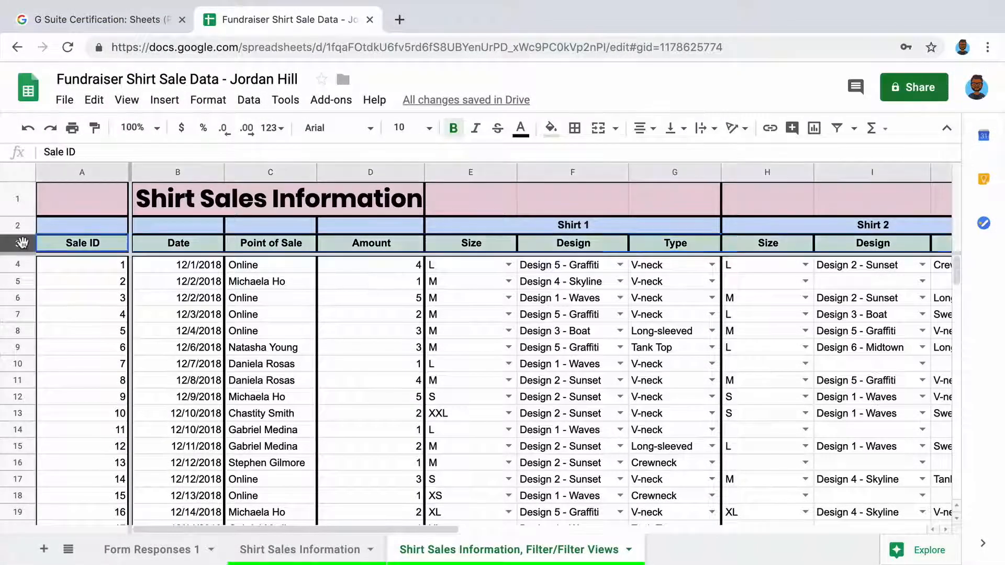
Create a new filter view from header row 3 and name it Online Sales
left_click(248, 100)
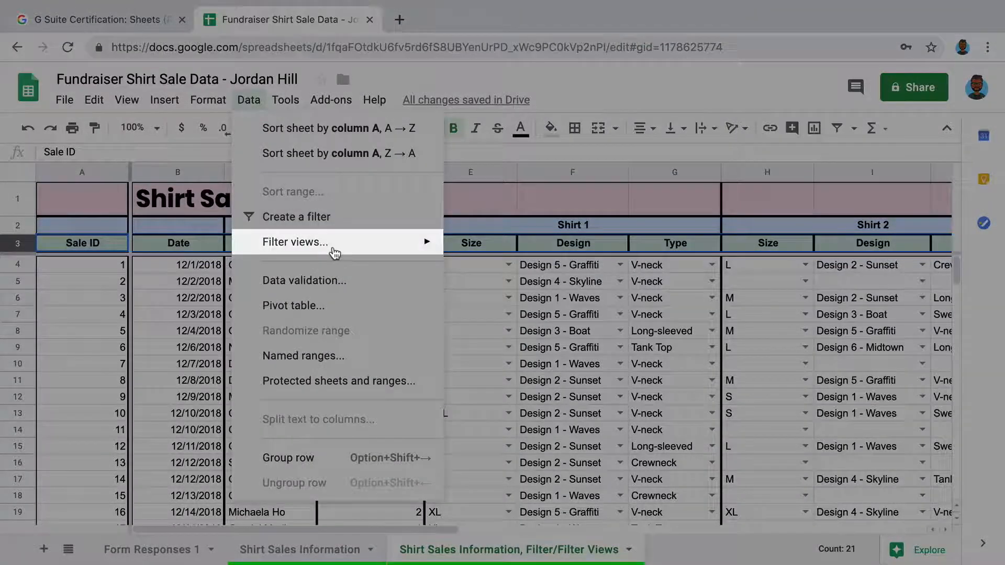
mouse_move(333, 253)
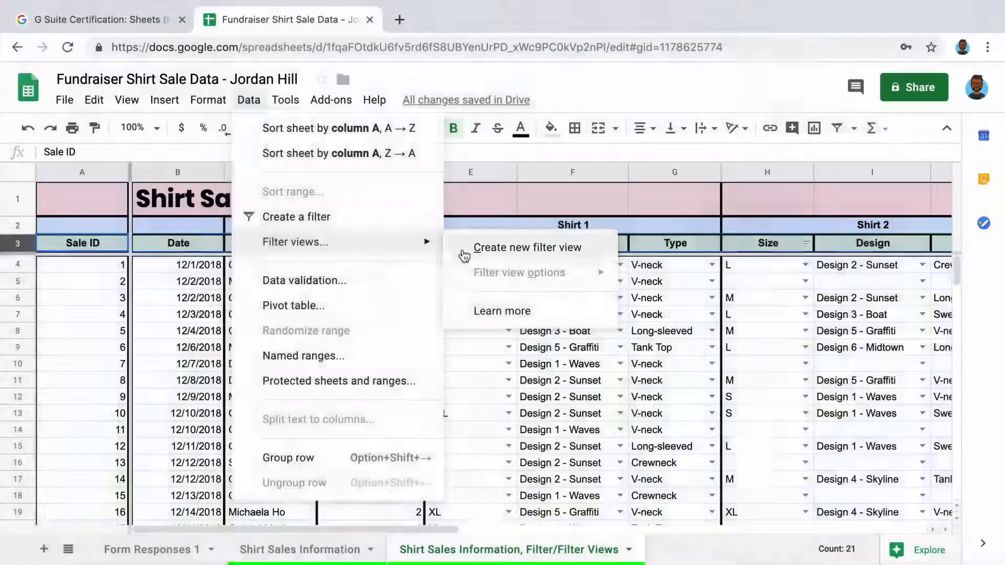
left_click(463, 255)
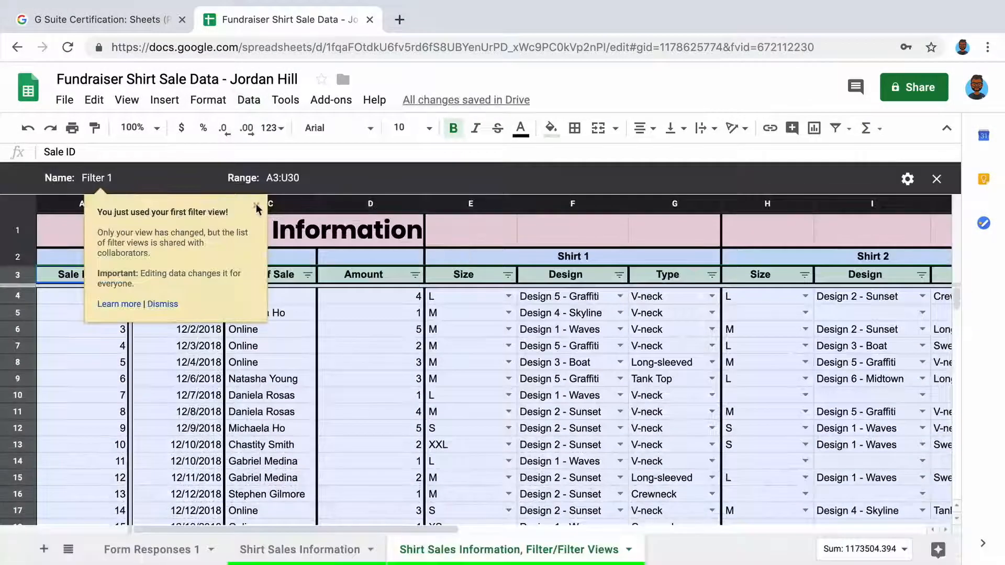
left_click(256, 206)
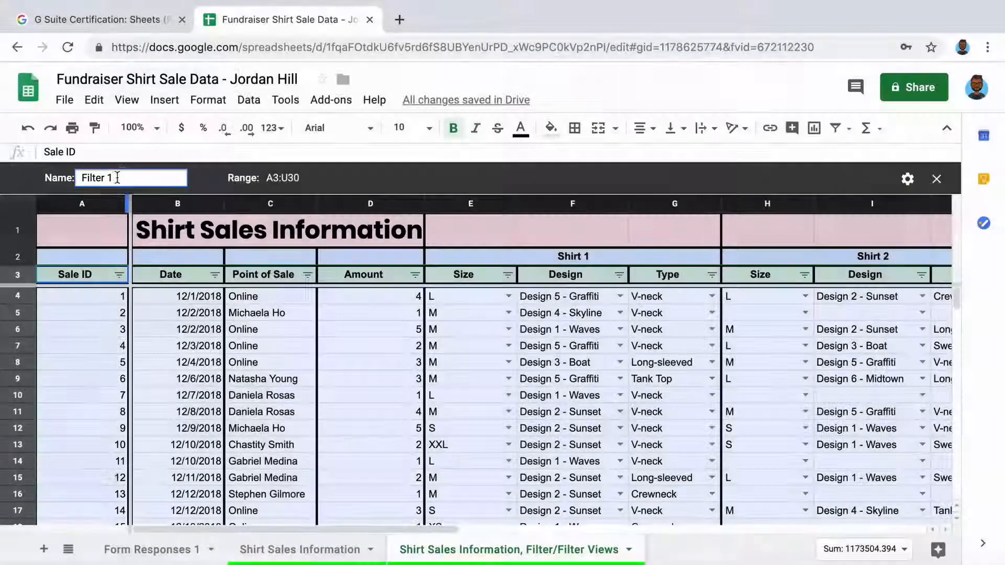
left_click(90, 177)
key("Return")
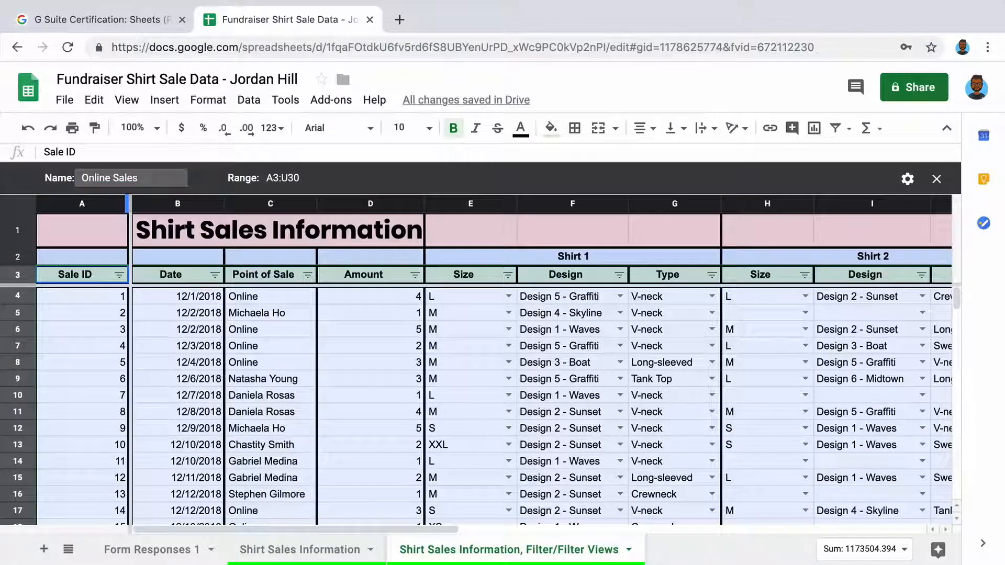
Filter the Point of Sale column to show only the value Online, and close the filter view
left_click(308, 276)
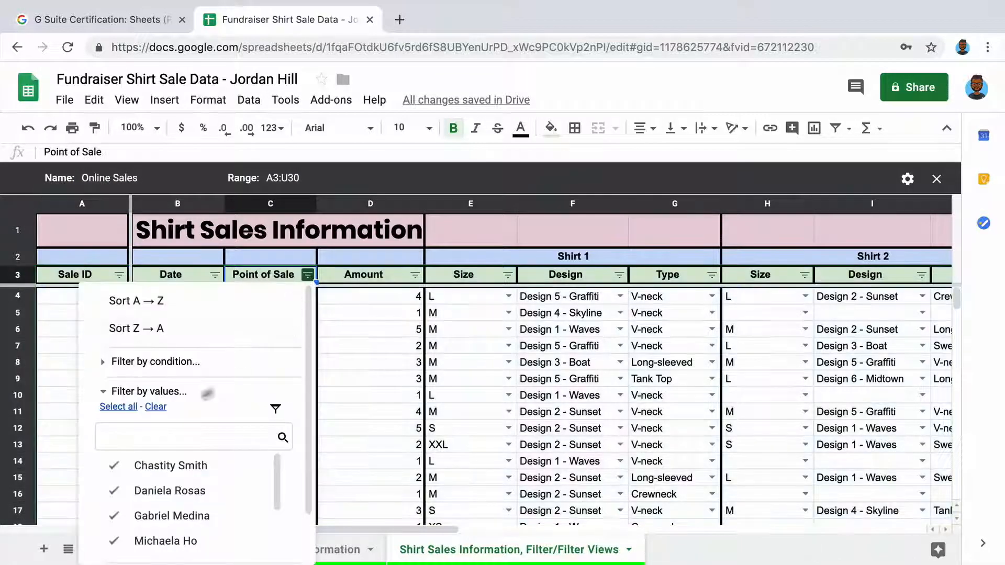
scroll(183, 492, "down", 3)
left_click(151, 516)
scroll(157, 516, "down", 2)
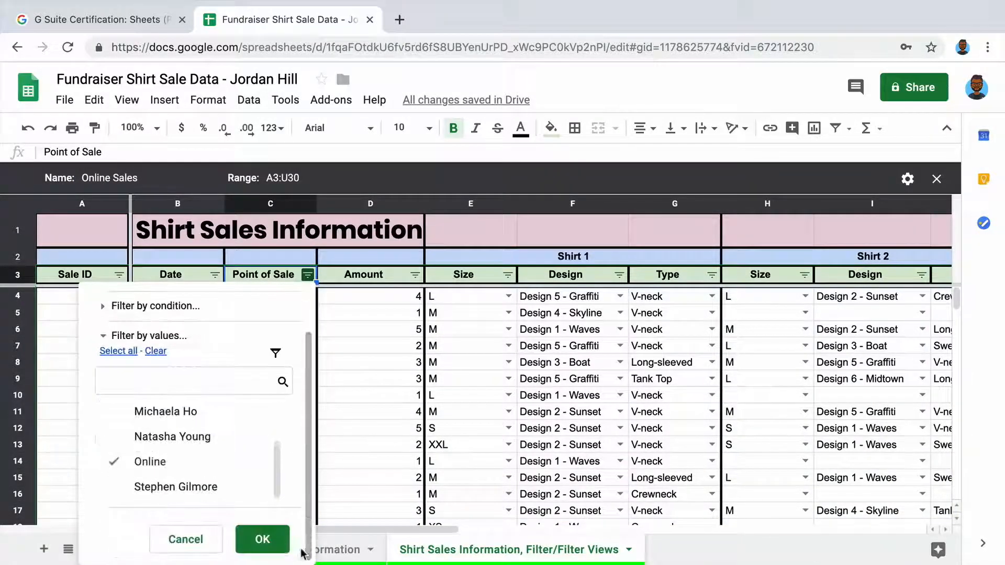
left_click(263, 540)
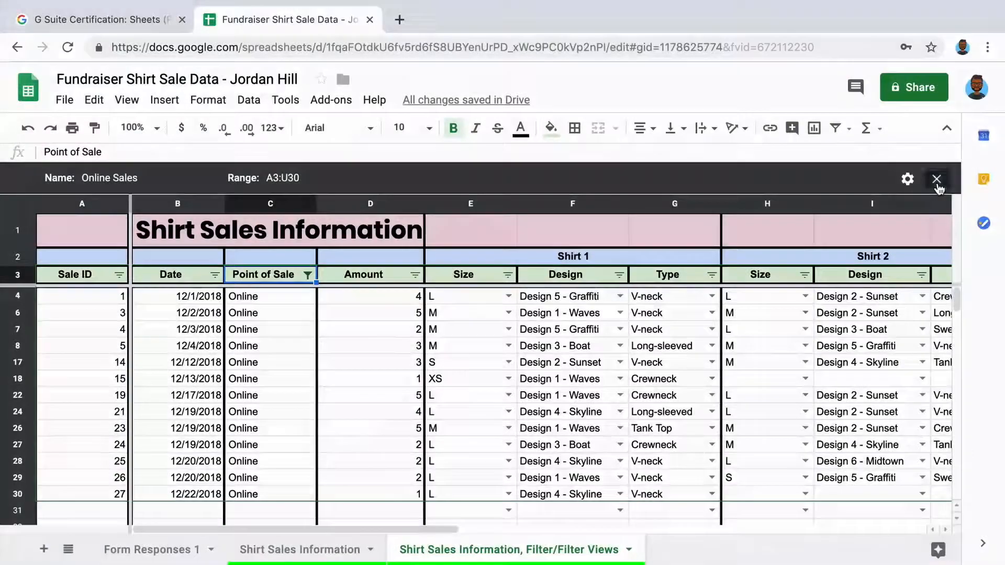
left_click(937, 183)
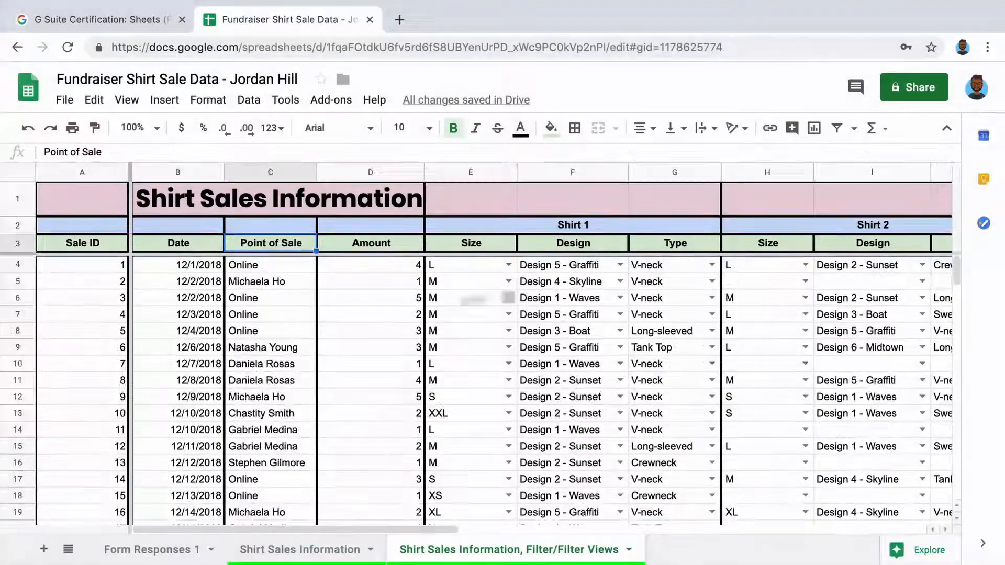
Select header row 3 and create a new filter view from it named Mobile App Sales
left_click(18, 243)
left_click(248, 100)
mouse_move(263, 245)
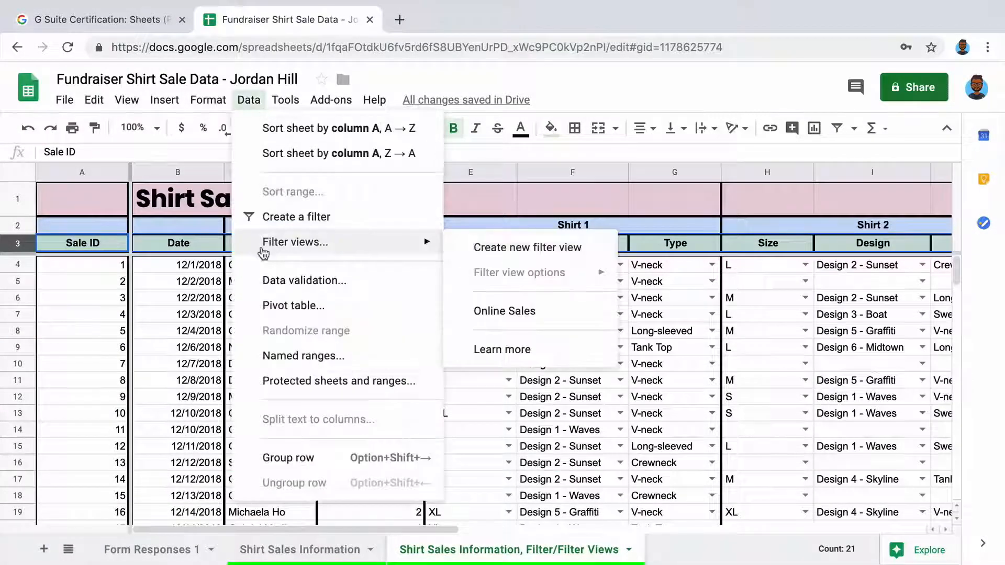
left_click(463, 252)
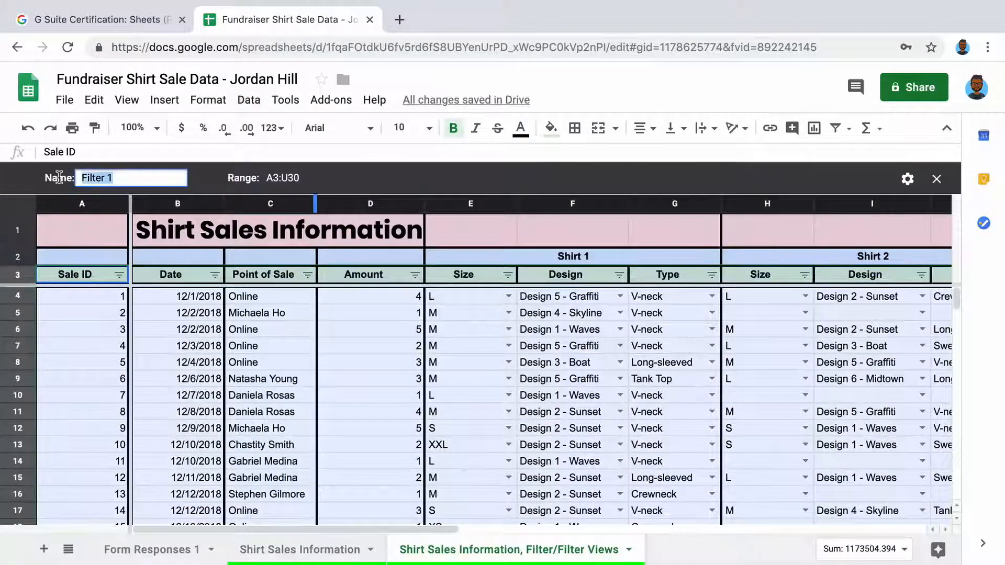
key("Return")
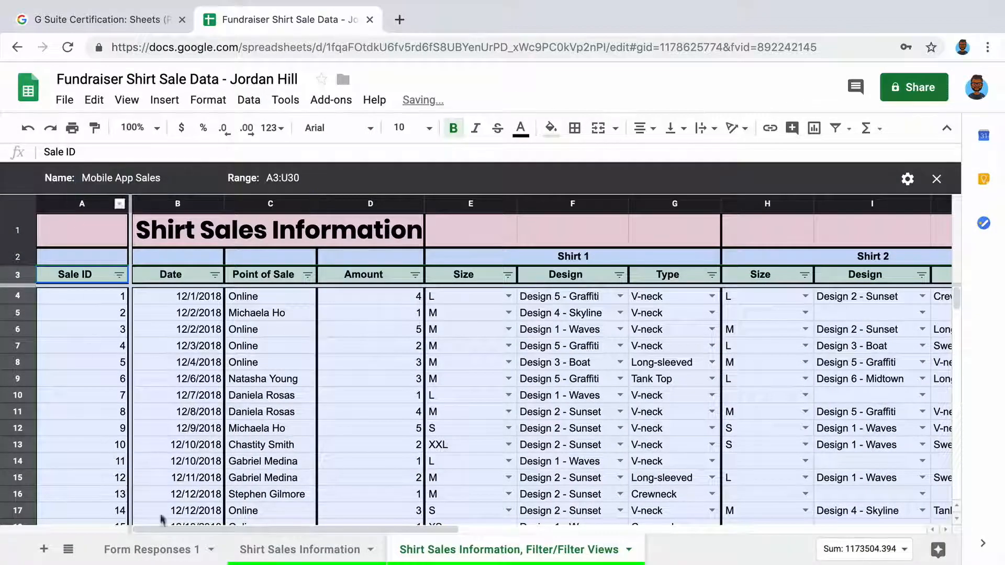
Filter the Payment column to show only the value Mobile App, and close the filter view
scroll(836, 386, "right", 10)
left_click(825, 275)
left_click(673, 406)
left_click(635, 538)
scroll(758, 523, "down", 2)
left_click(780, 540)
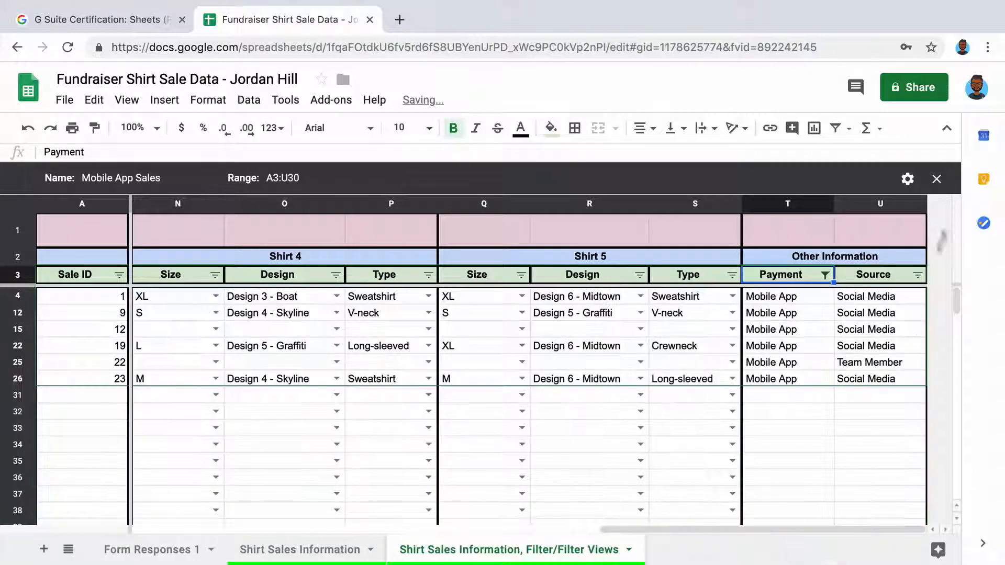
left_click(936, 179)
left_click(249, 100)
mouse_move(272, 241)
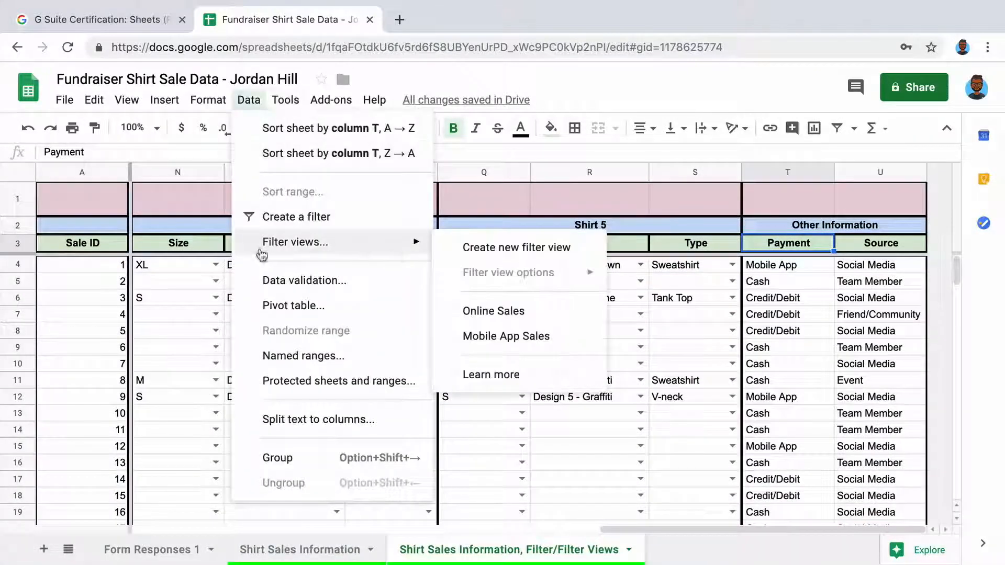
left_click(458, 252)
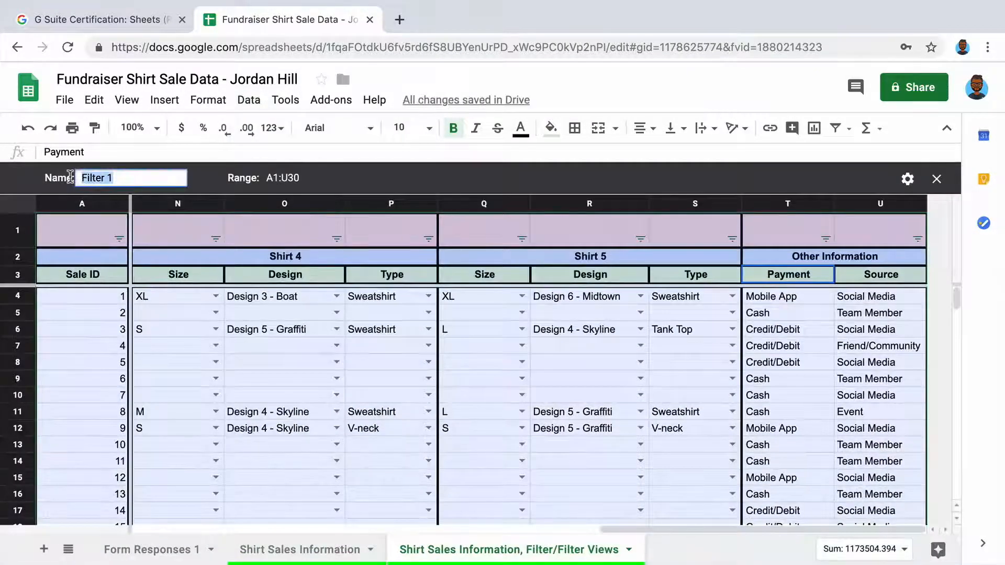
type("Early December Sales")
key("Return")
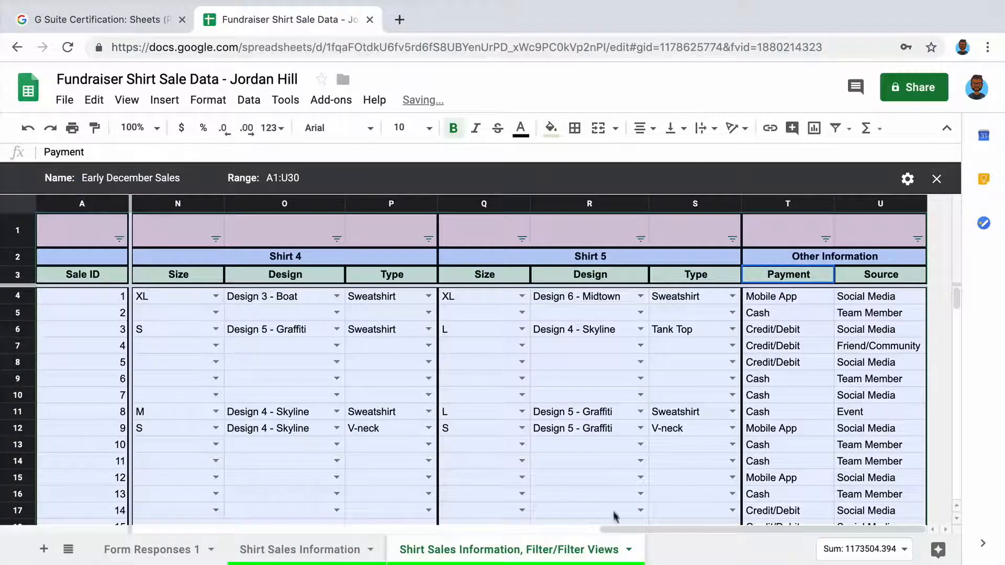
scroll(615, 516, "left", 10)
left_click(215, 275)
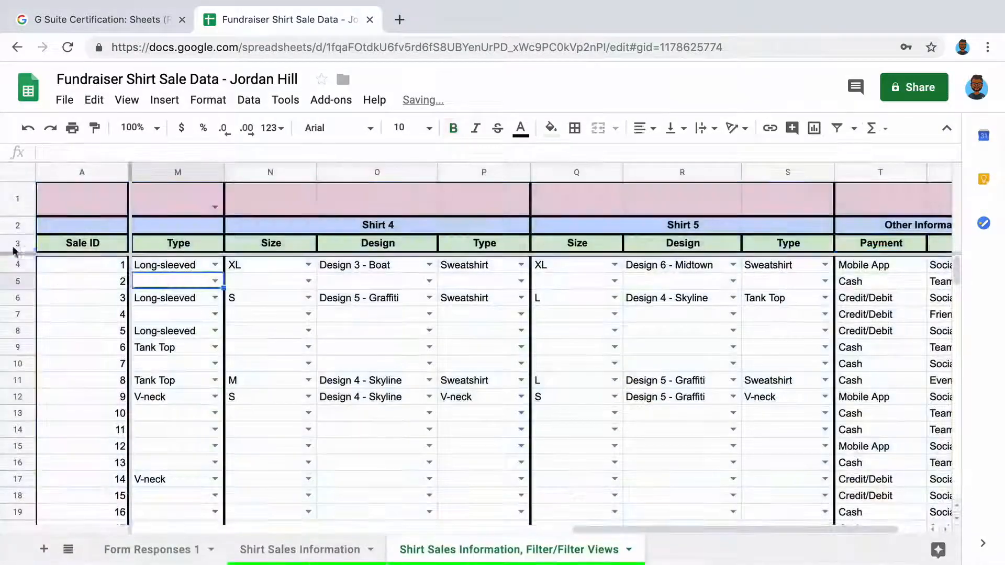
Create a new filter view covering the data from header row 3 and name it Early December Sales
left_click(248, 99)
mouse_move(314, 242)
left_click(509, 259)
left_click(131, 178)
type("Ea")
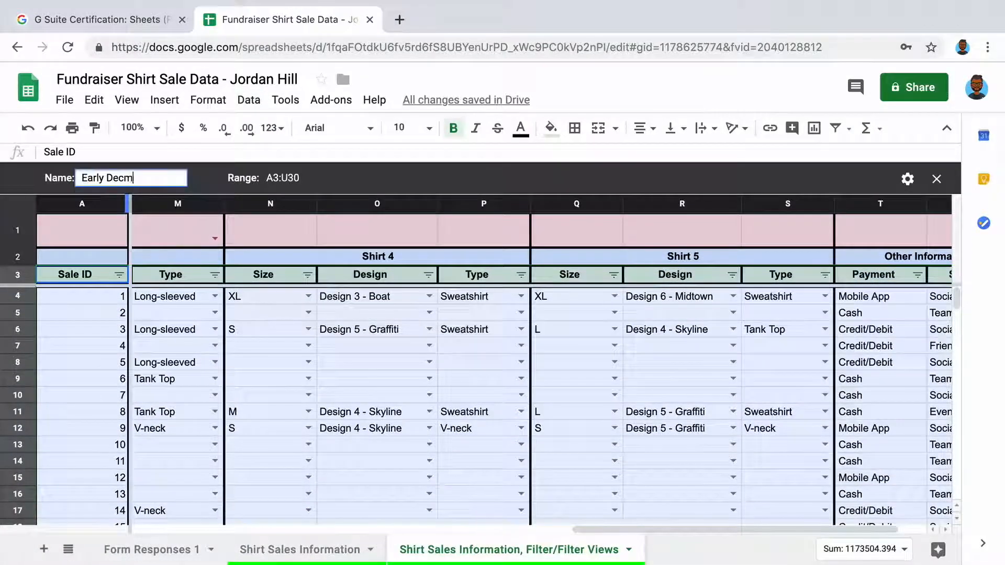
type("rly December Sales")
key("Return")
Filter the Date column by a date condition set to 12/16/2018 to keep the early December sales, and close the filter view
left_click_drag(628, 530, 186, 539)
left_click(214, 275)
left_click(256, 361)
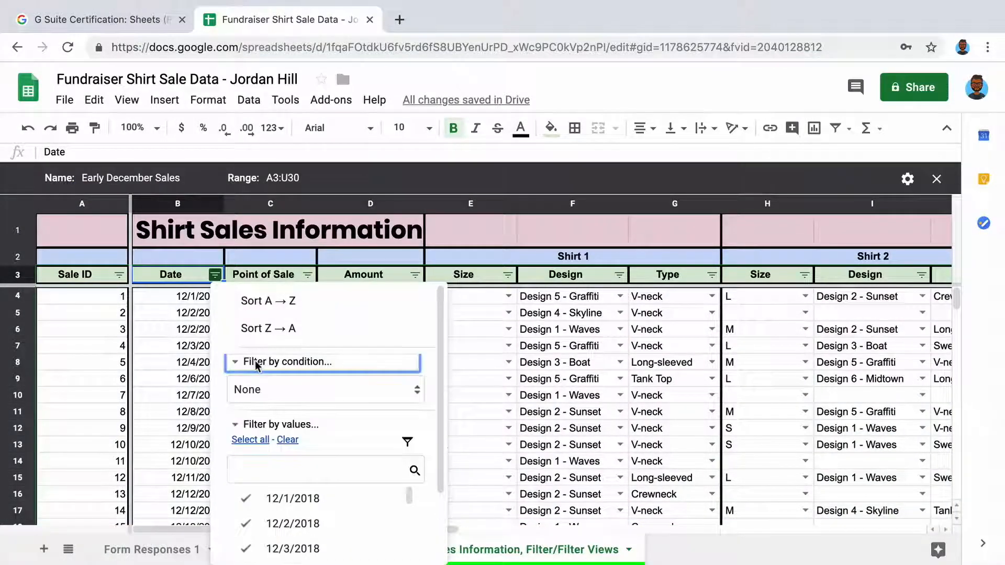
left_click(287, 392)
scroll(289, 450, "down", 5)
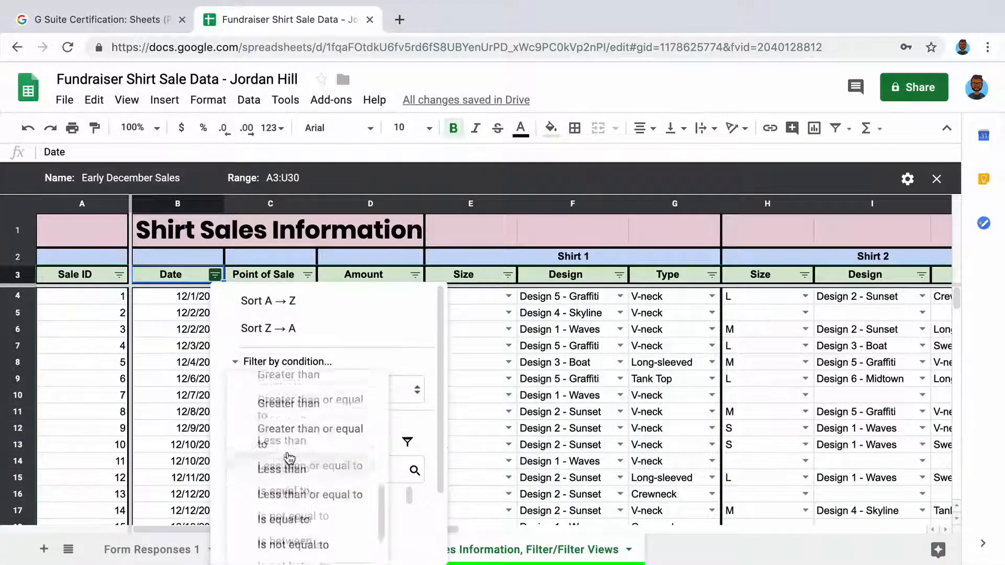
scroll(289, 456, "up", 5)
scroll(289, 456, "down", 2)
left_click(293, 489)
left_click(314, 422)
scroll(292, 461, "down", 2)
left_click(288, 548)
left_click(287, 451)
type("12/16/2018")
scroll(325, 471, "down", 3)
left_click(393, 539)
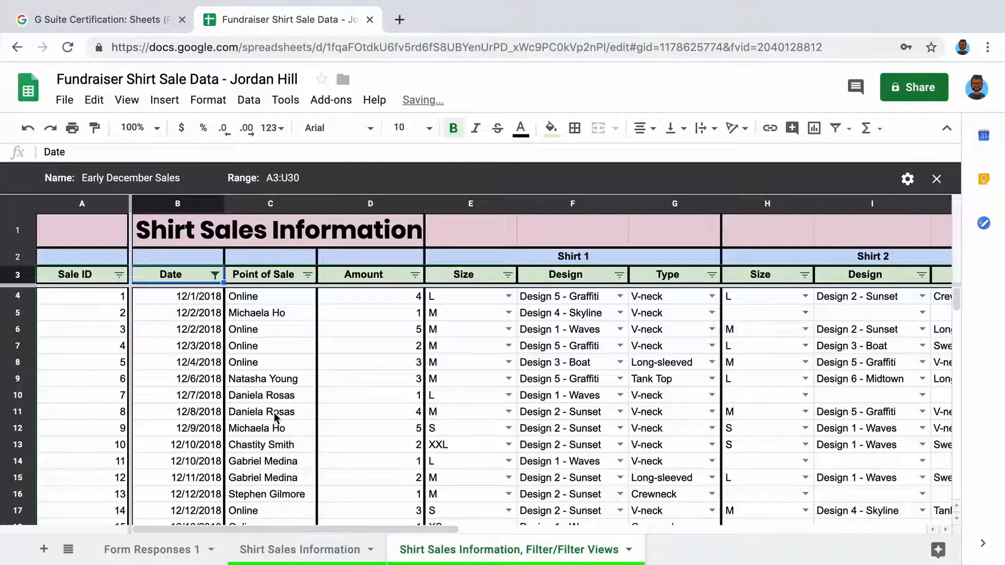
left_click(936, 179)
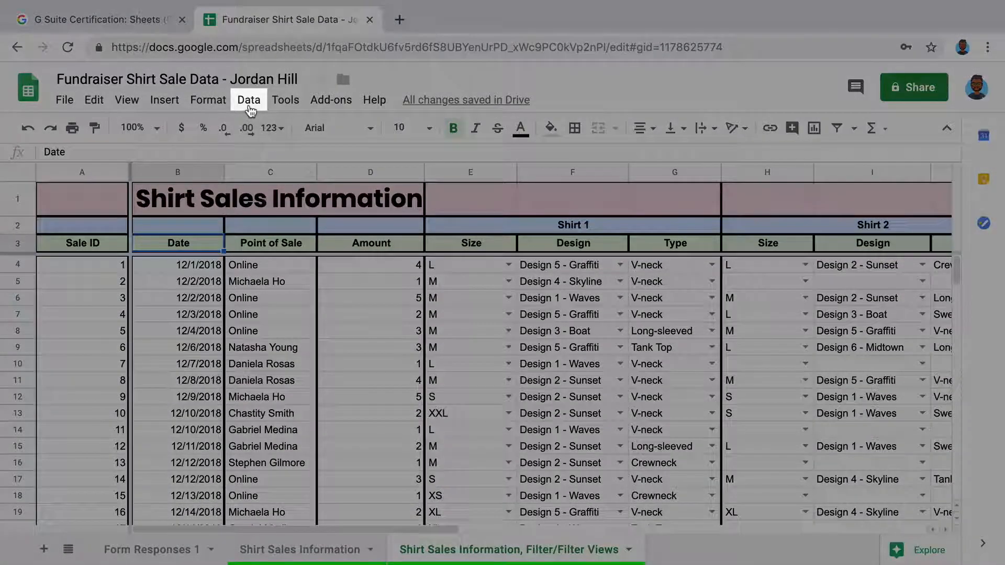
Apply the saved filter view Mobile App Sales to the sheet
left_click(249, 107)
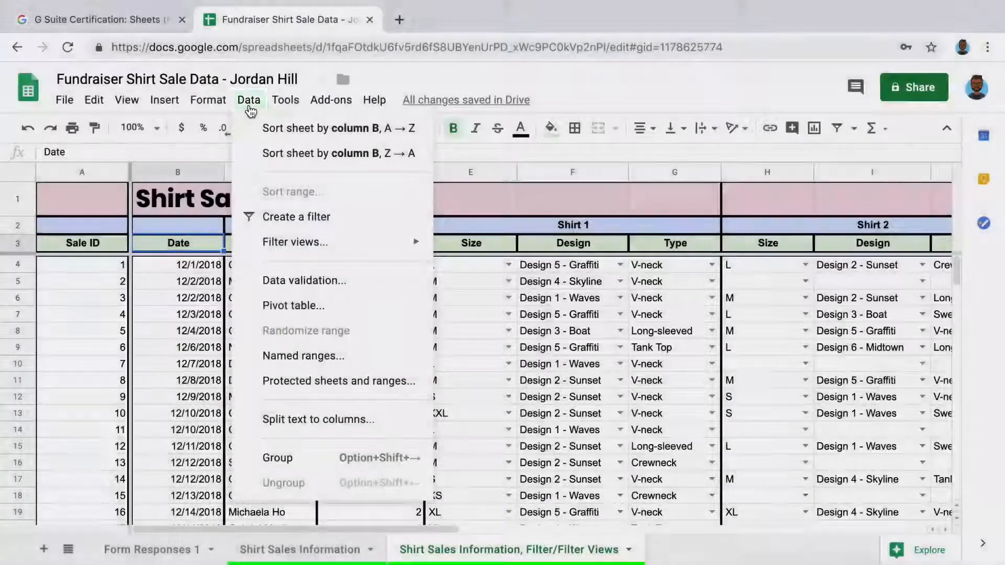
mouse_move(249, 254)
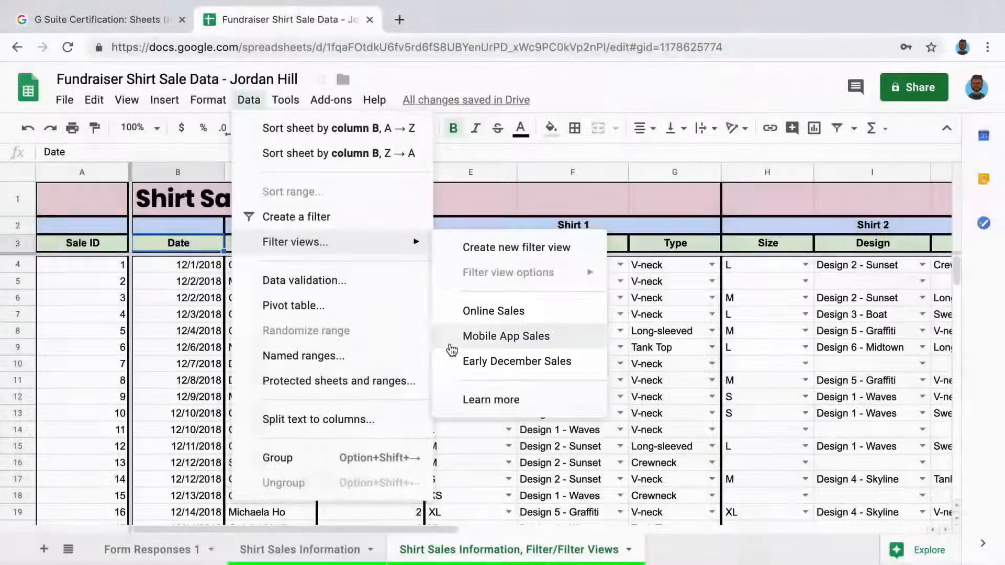
left_click(452, 347)
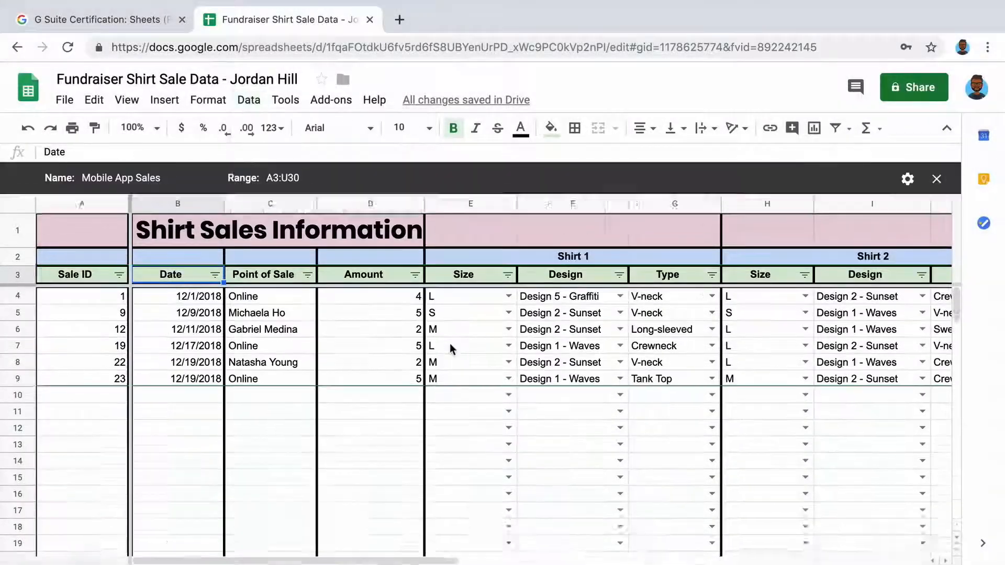